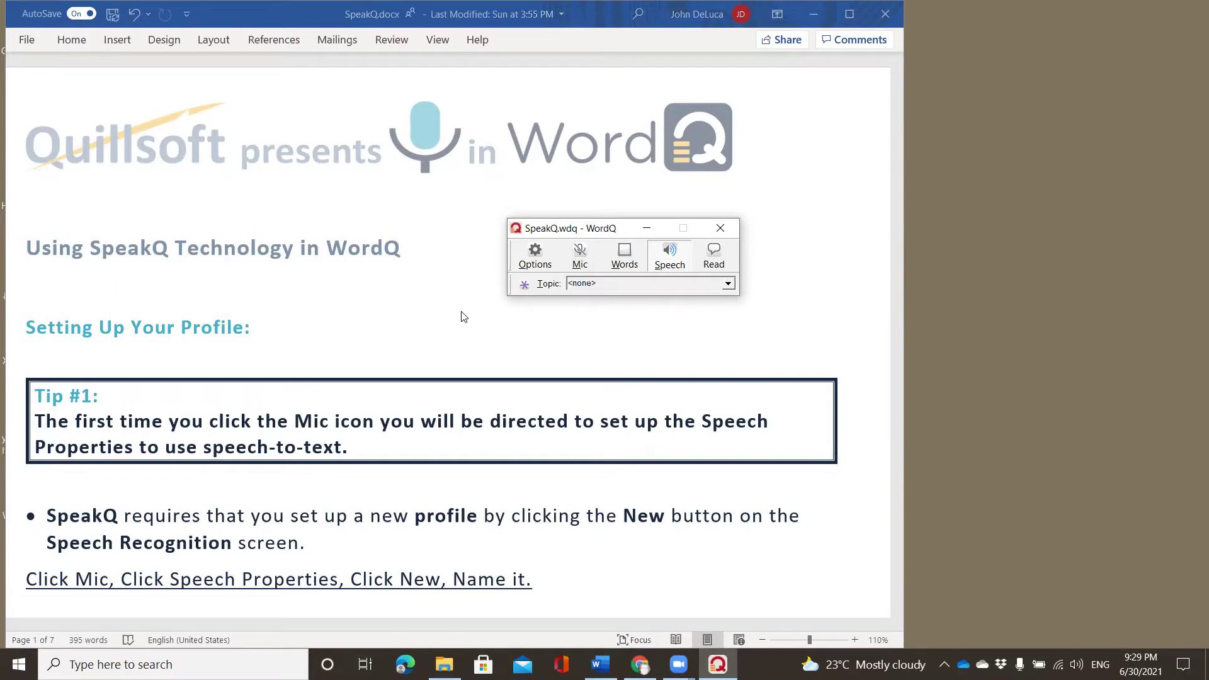
Have WordQ read aloud the Tip #1 sentence about setting up Speech Properties.
scroll(464, 317, down, 1)
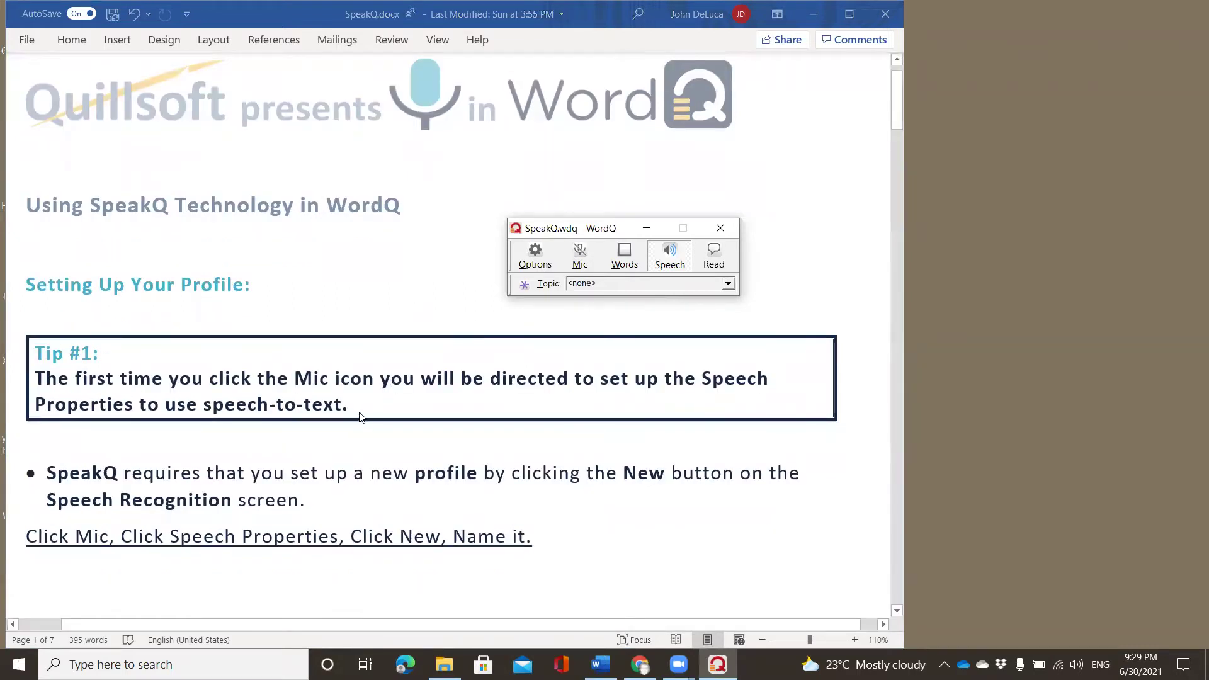
drag(357, 411, 36, 378)
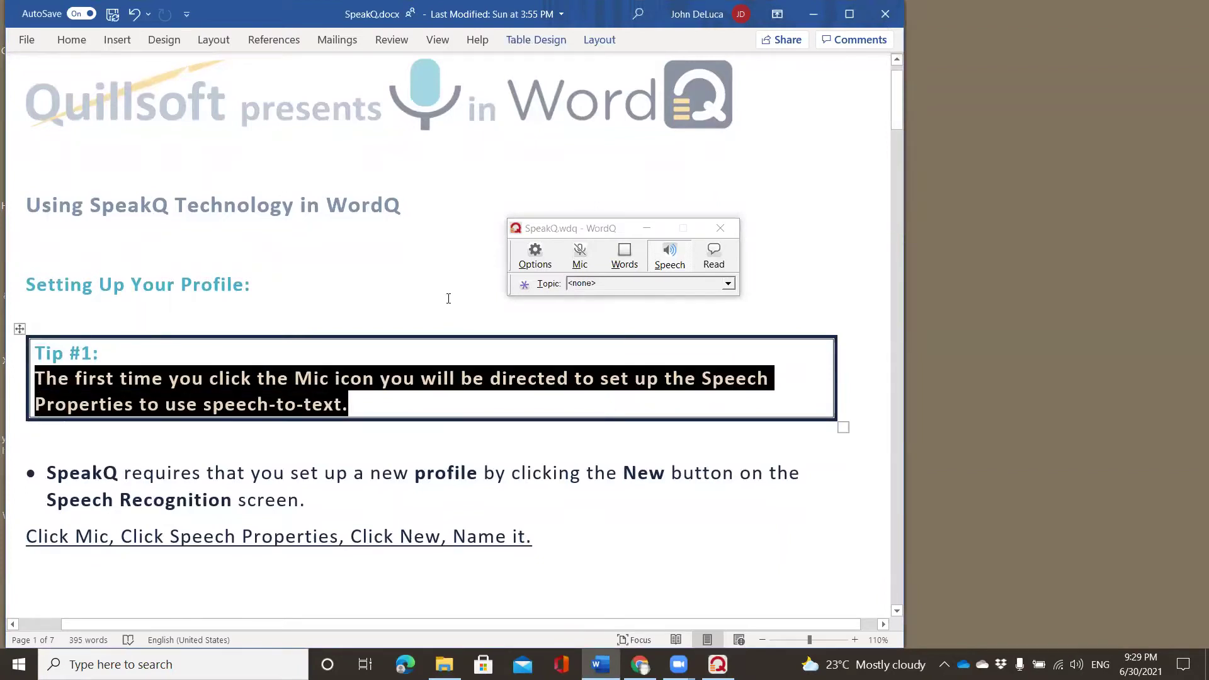
click(713, 252)
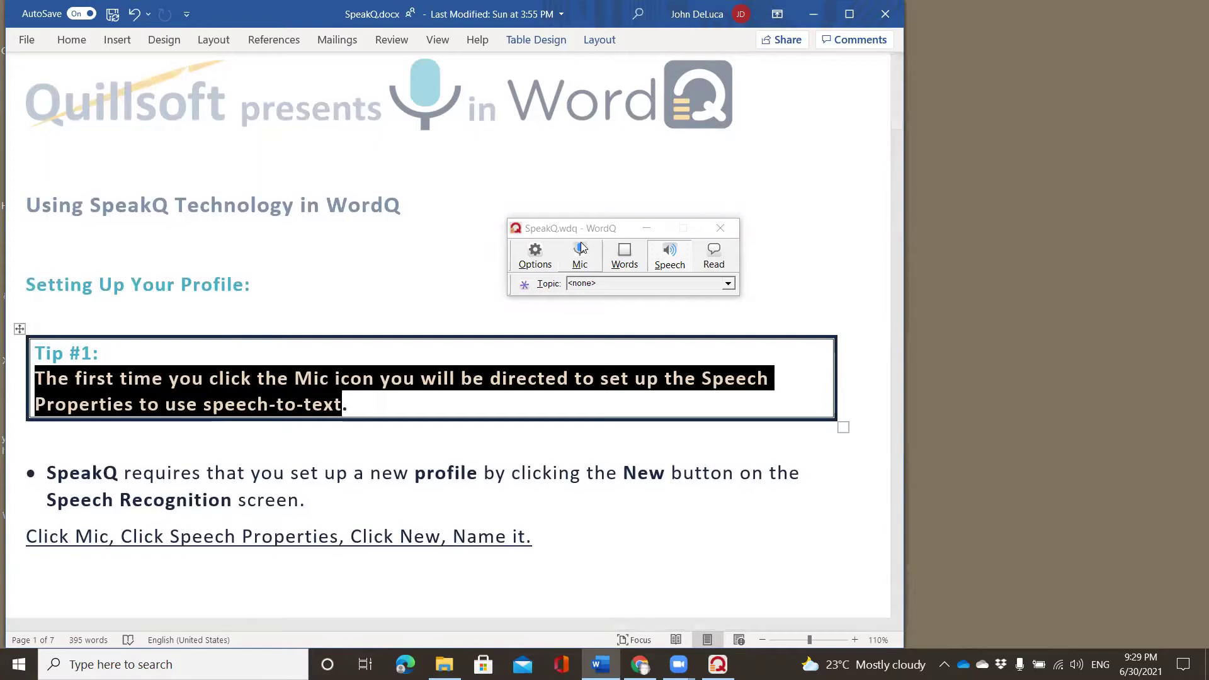
click(619, 225)
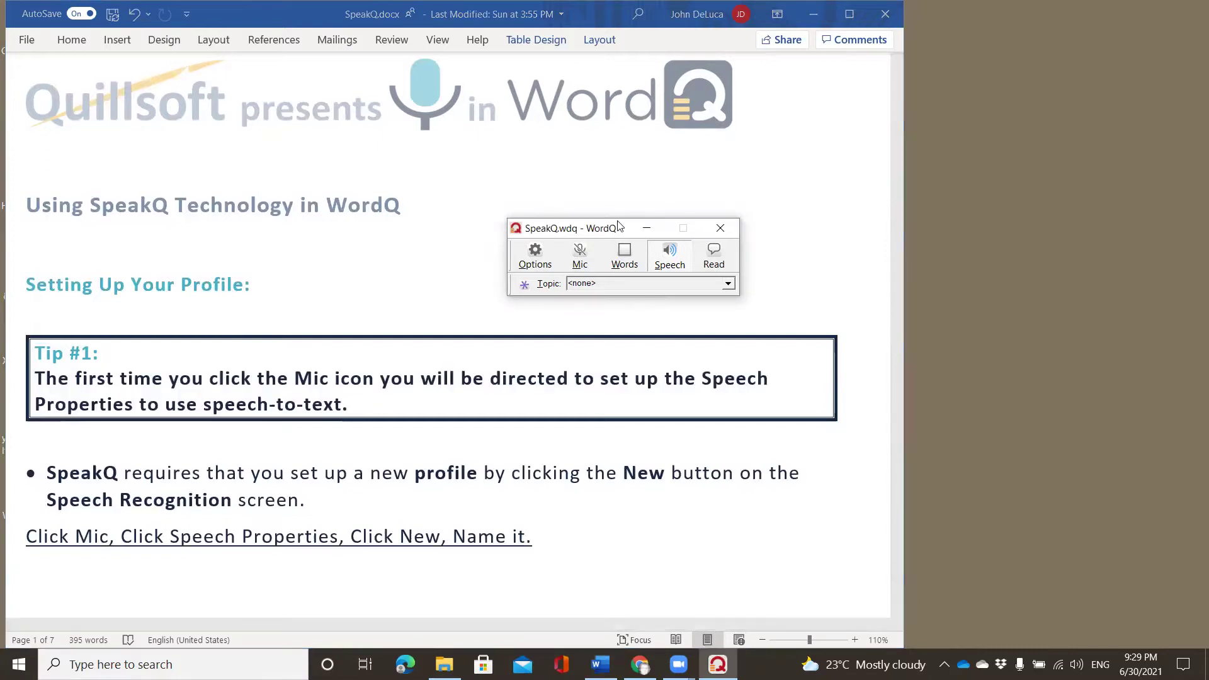
Move the WordQ toolbar to the upper right, turn on the Mic, and open Speech Properties.
drag(619, 225, 943, 104)
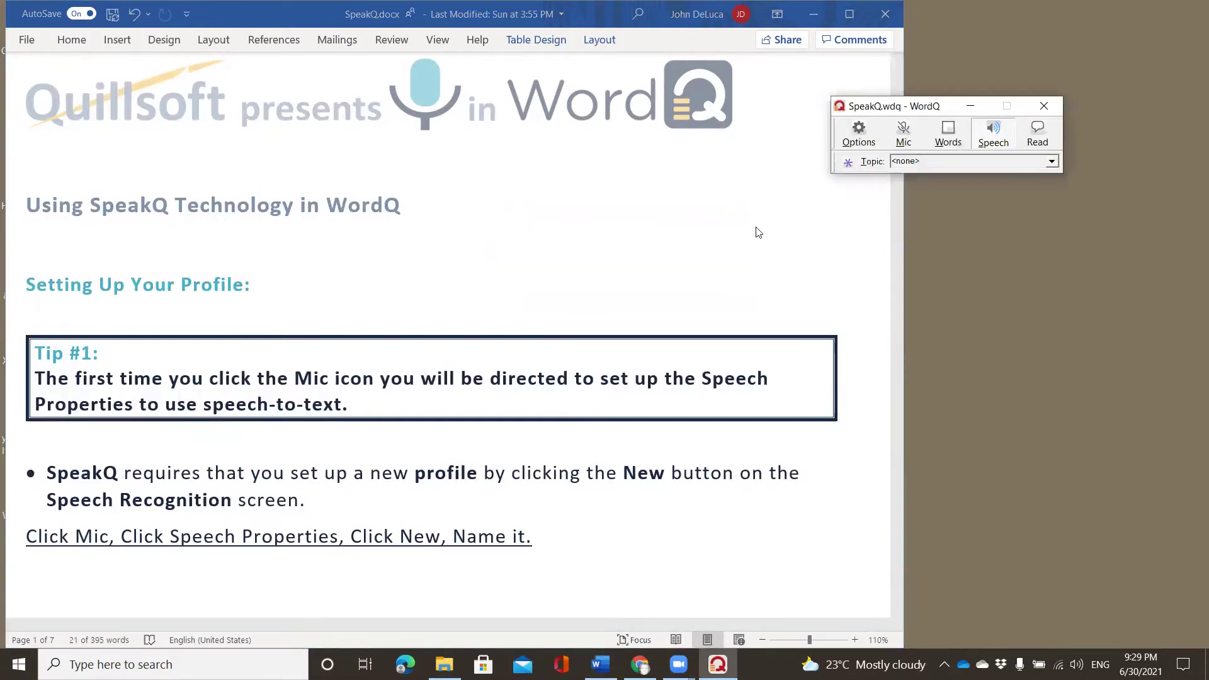
click(904, 141)
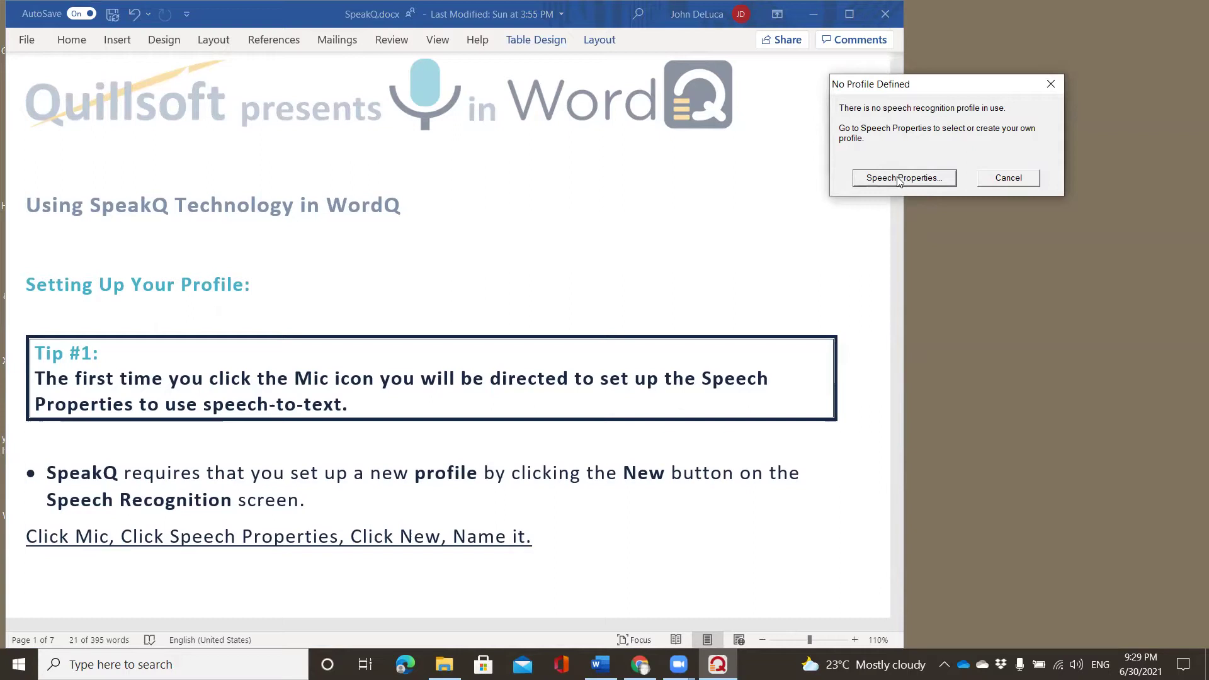
click(899, 178)
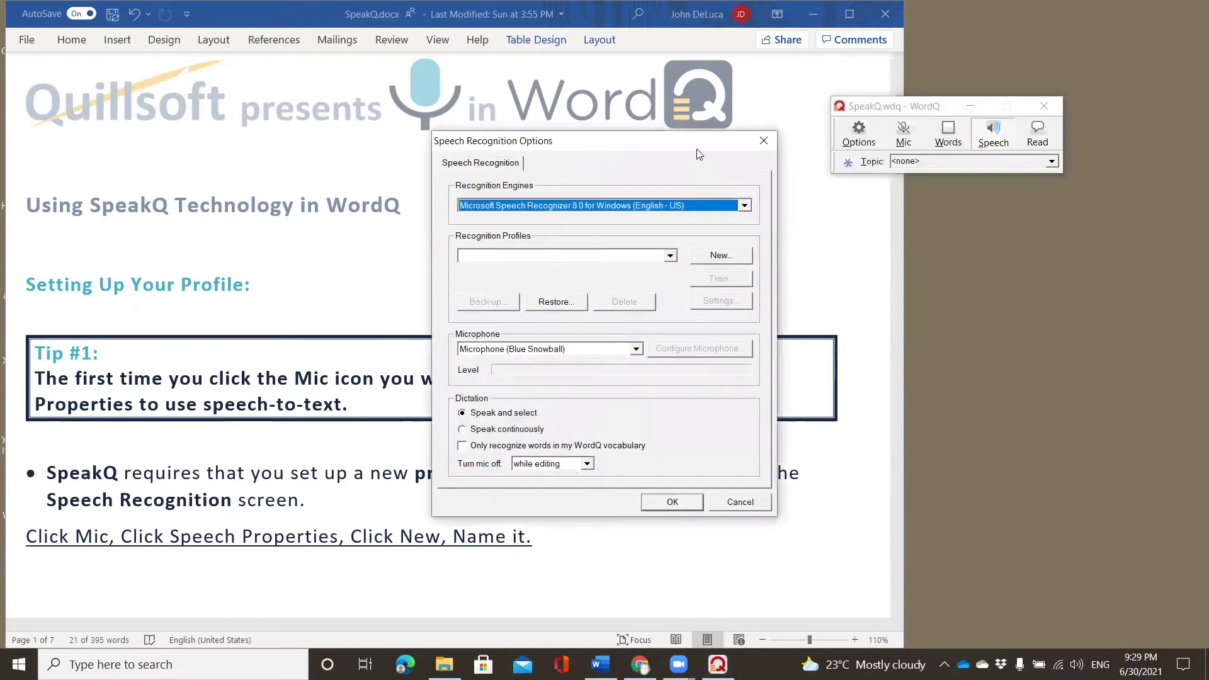
Create a new speech recognition profile named SpeakQ.
drag(698, 154, 1006, 204)
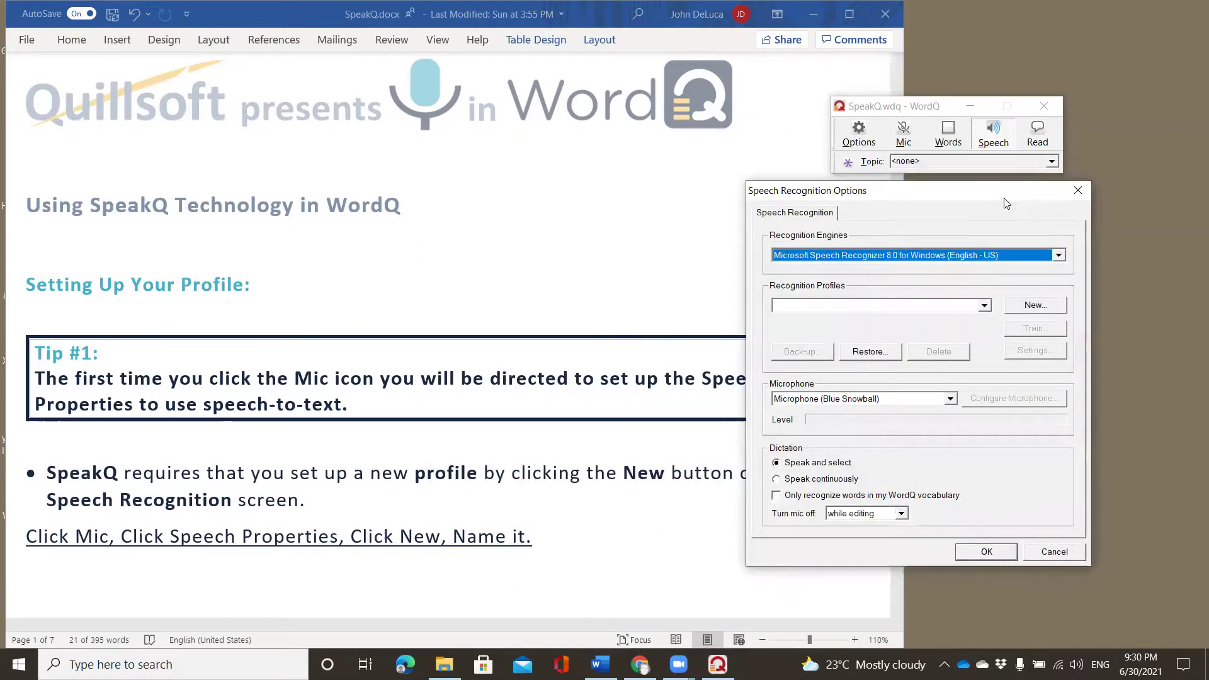
click(1033, 306)
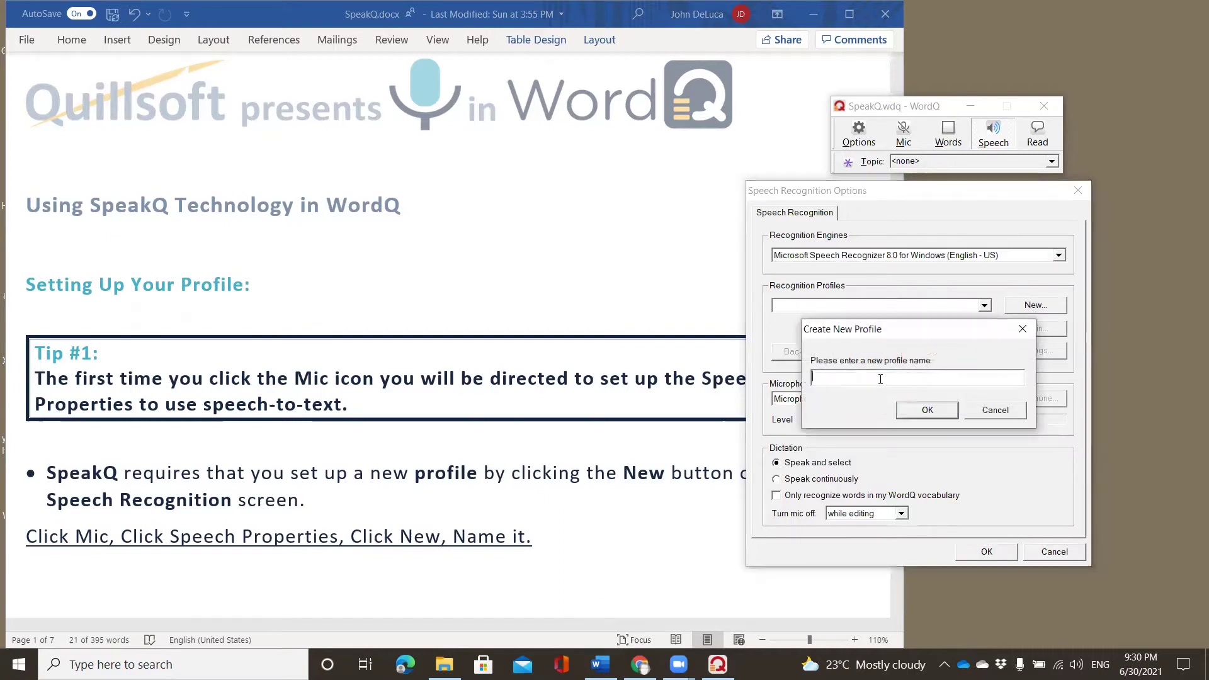
text(Spe)
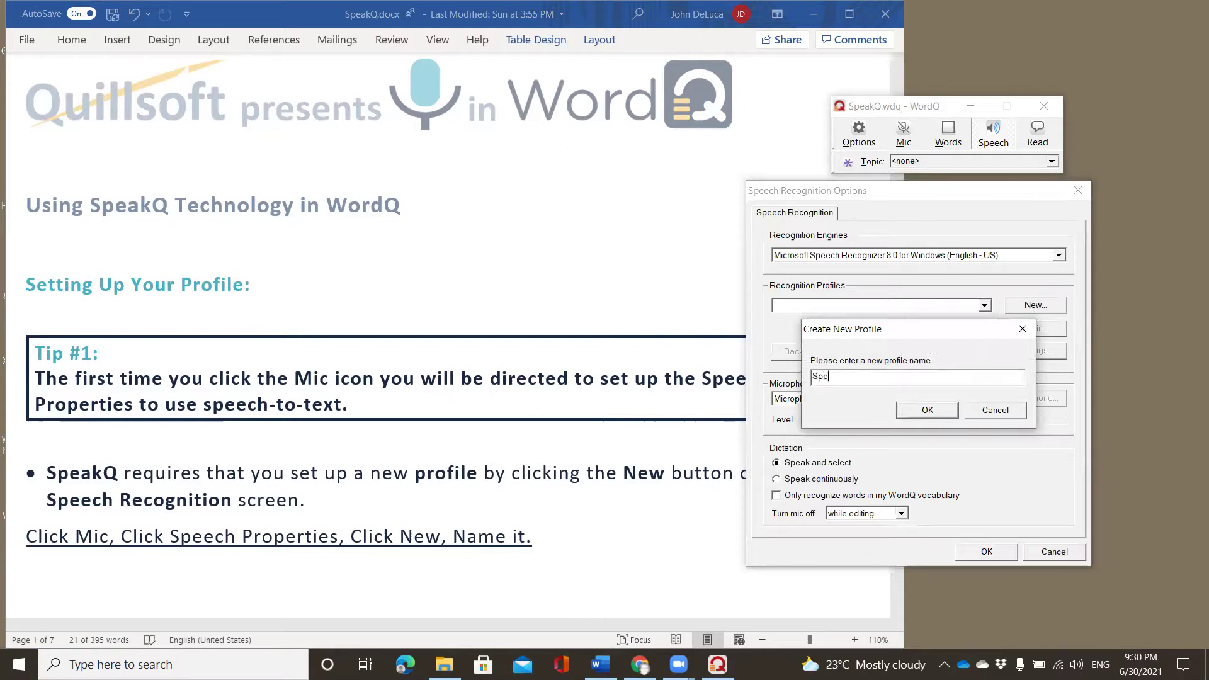
text(akQ)
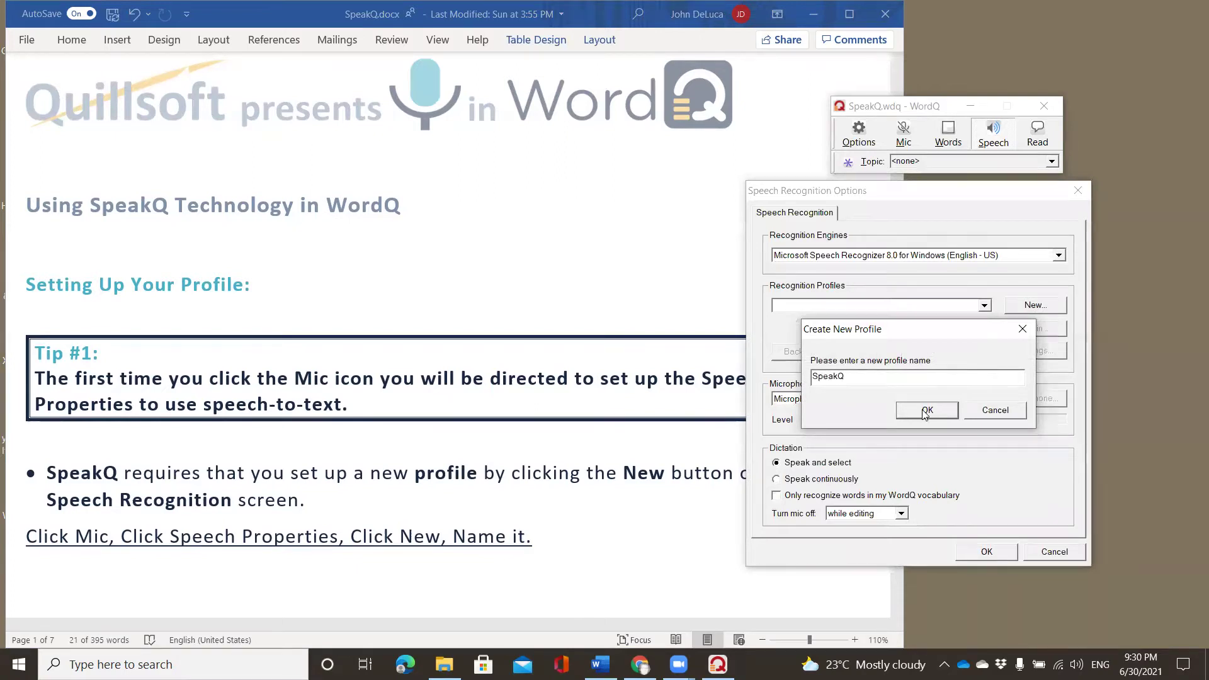
click(921, 408)
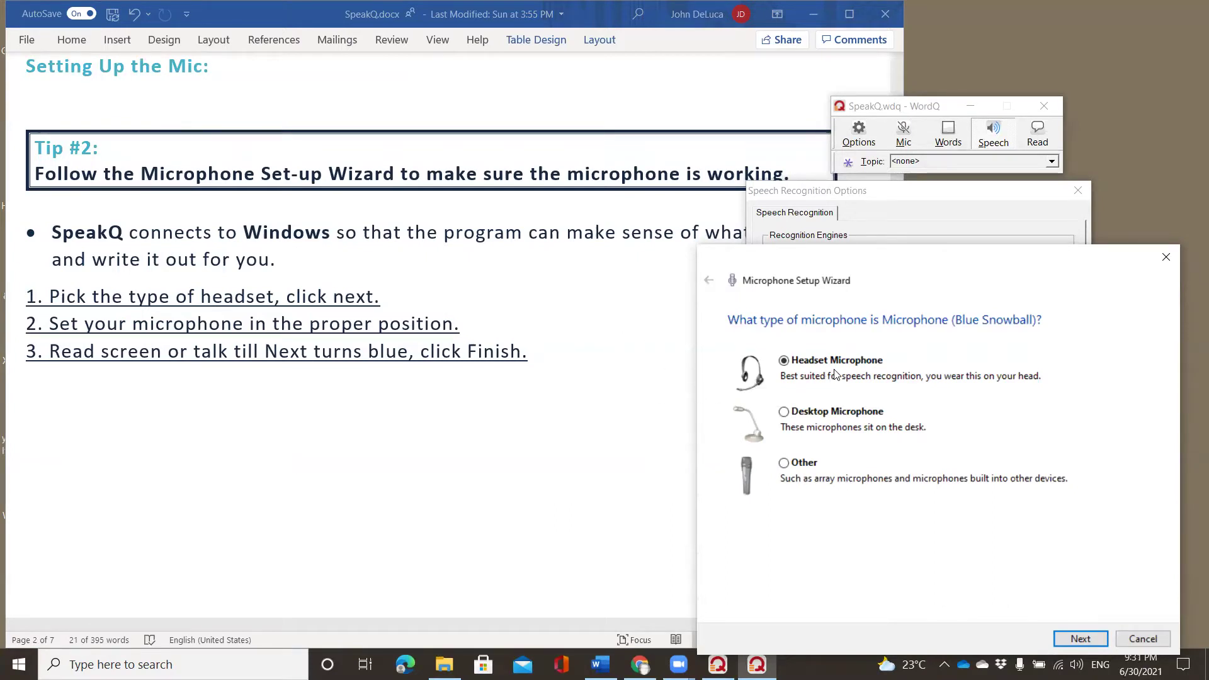
Choose Desktop Microphone as the Blue Snowball's microphone type and advance to placement guidance.
click(783, 413)
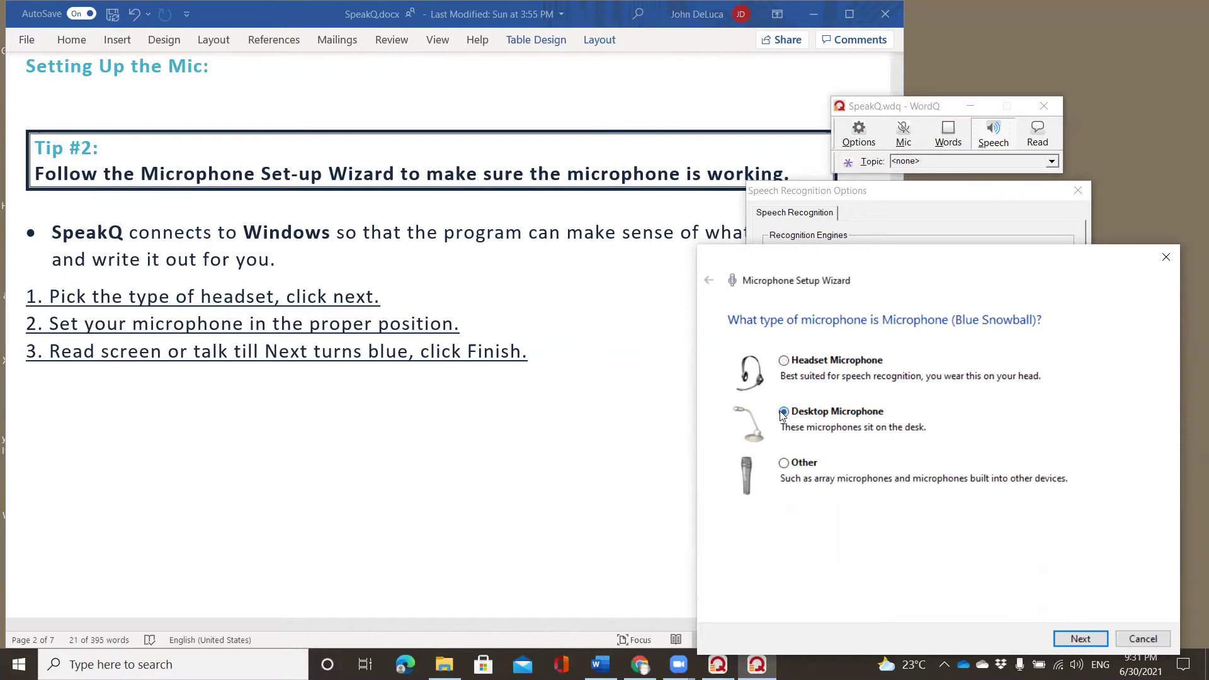
click(1081, 639)
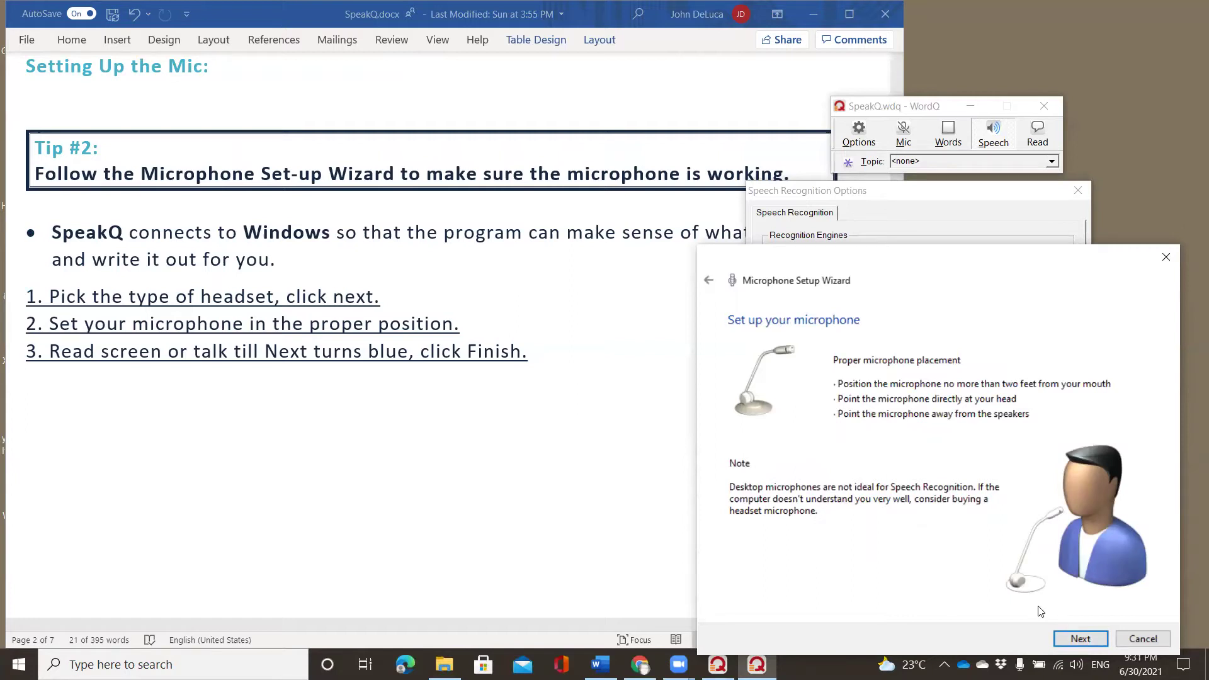
Calibrate the Blue Snowball volume by reading the sample sentences, then finish the wizard.
click(1081, 639)
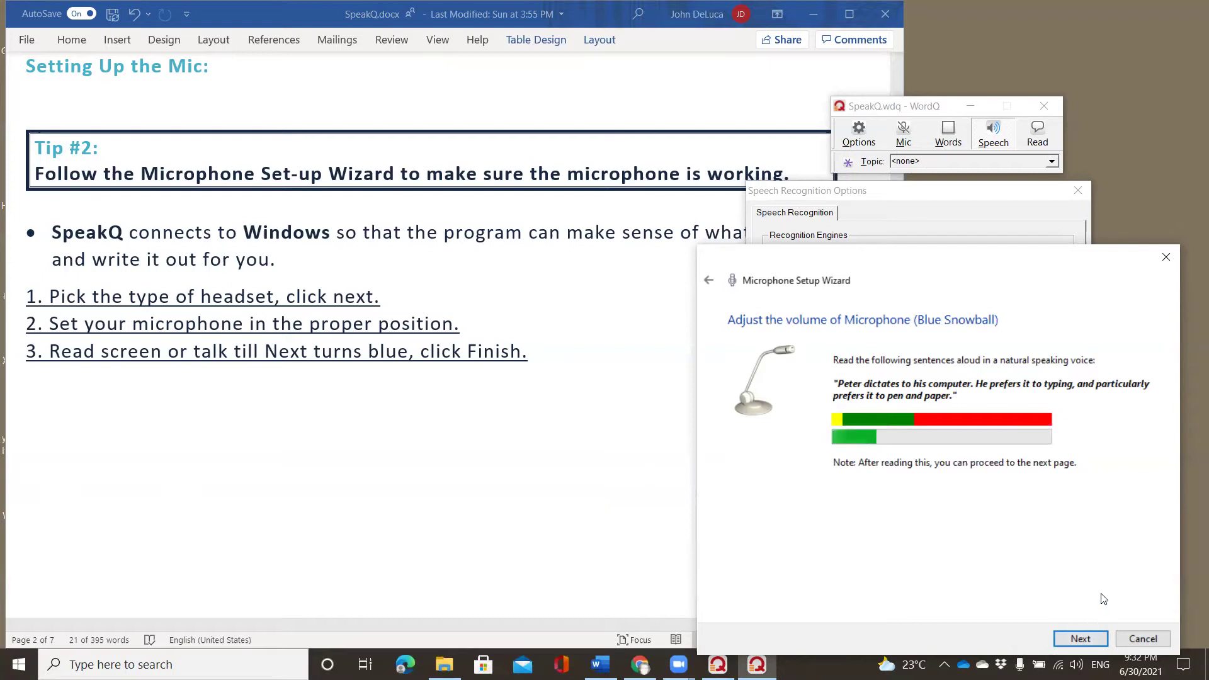
click(1081, 638)
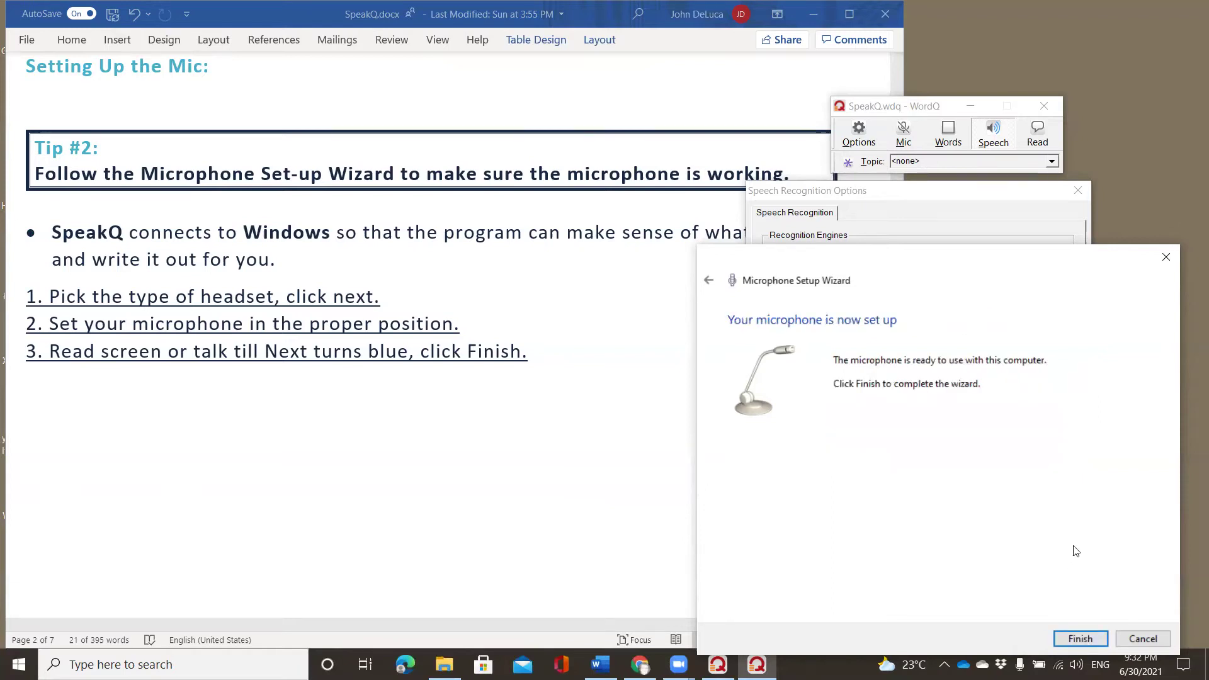
click(1079, 640)
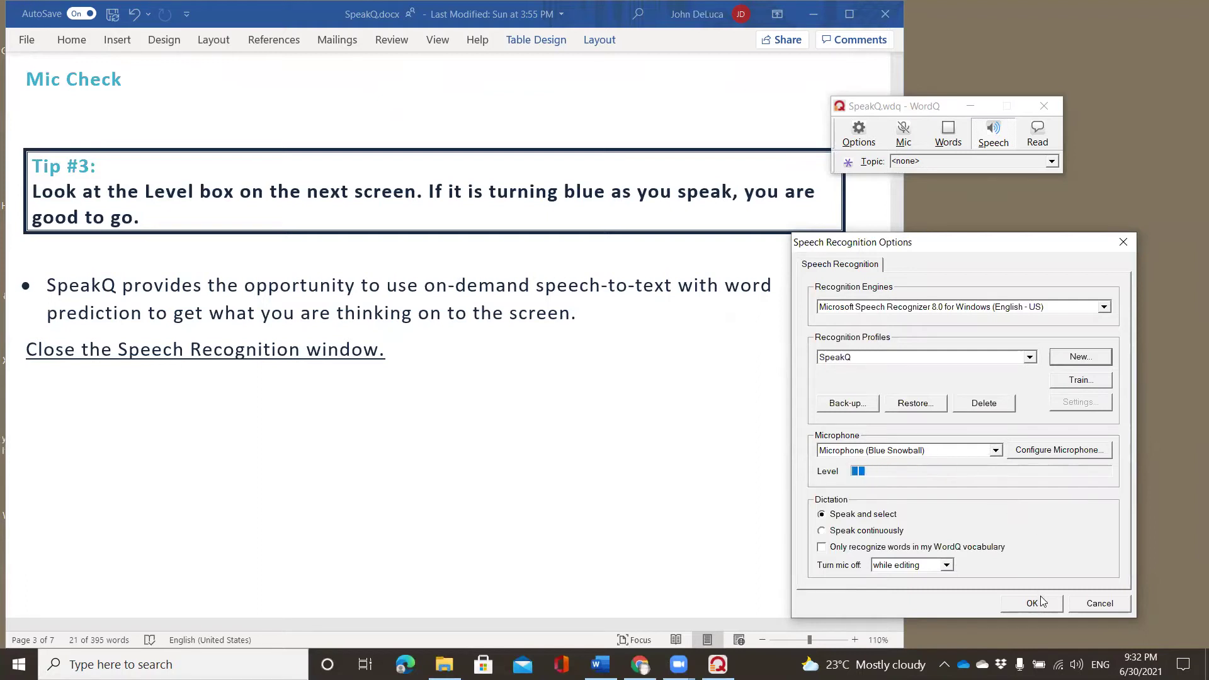
Check that the SpeakQ profile's Level meter responds to speech, then accept the settings.
click(1036, 605)
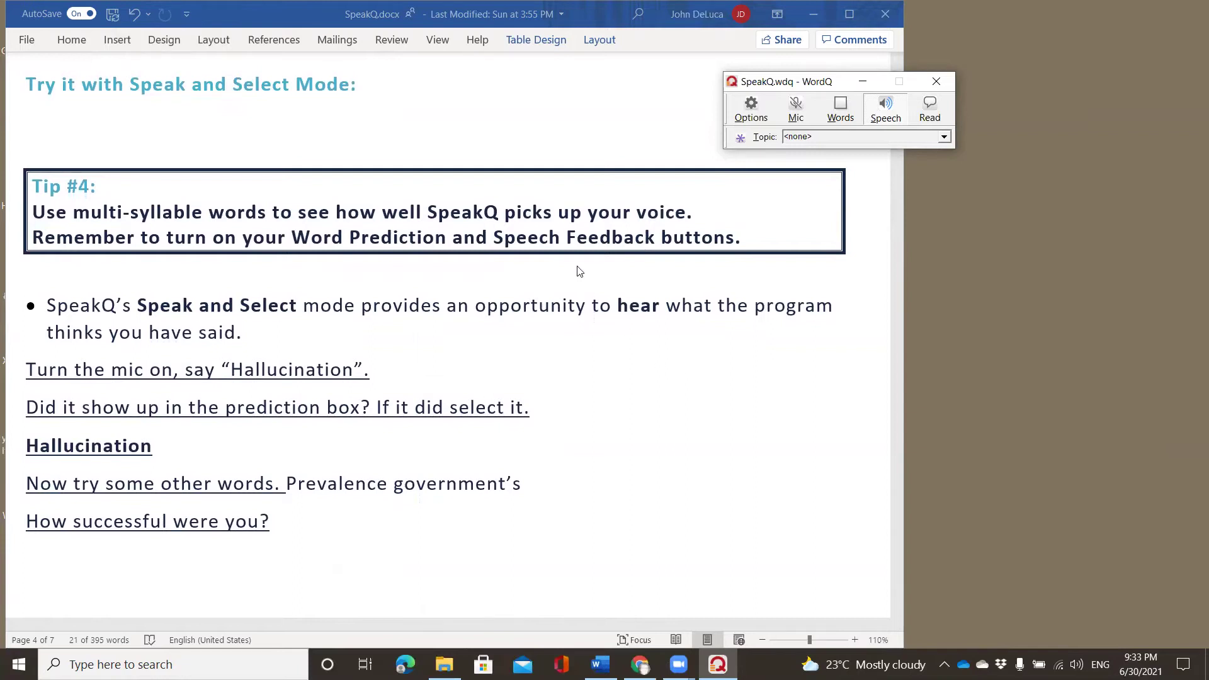
Select both lines of Tip #4 about 'Hallucination' and have WordQ read them aloud.
click(743, 244)
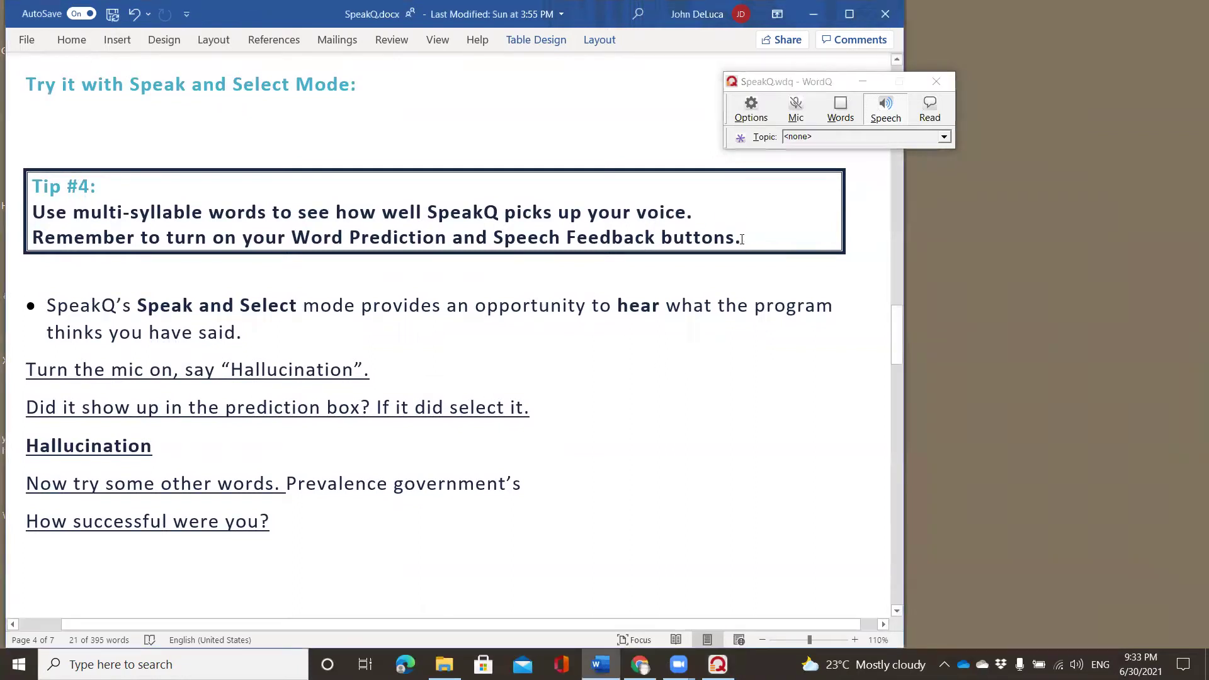
drag(742, 240, 51, 219)
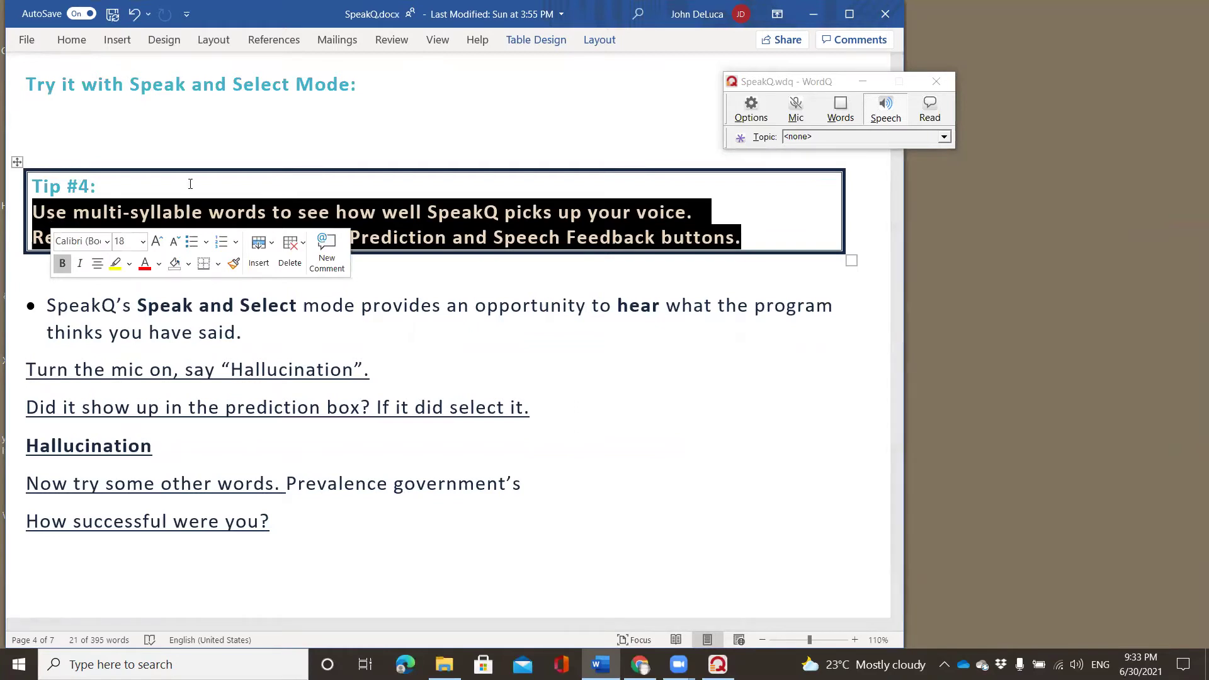
click(936, 109)
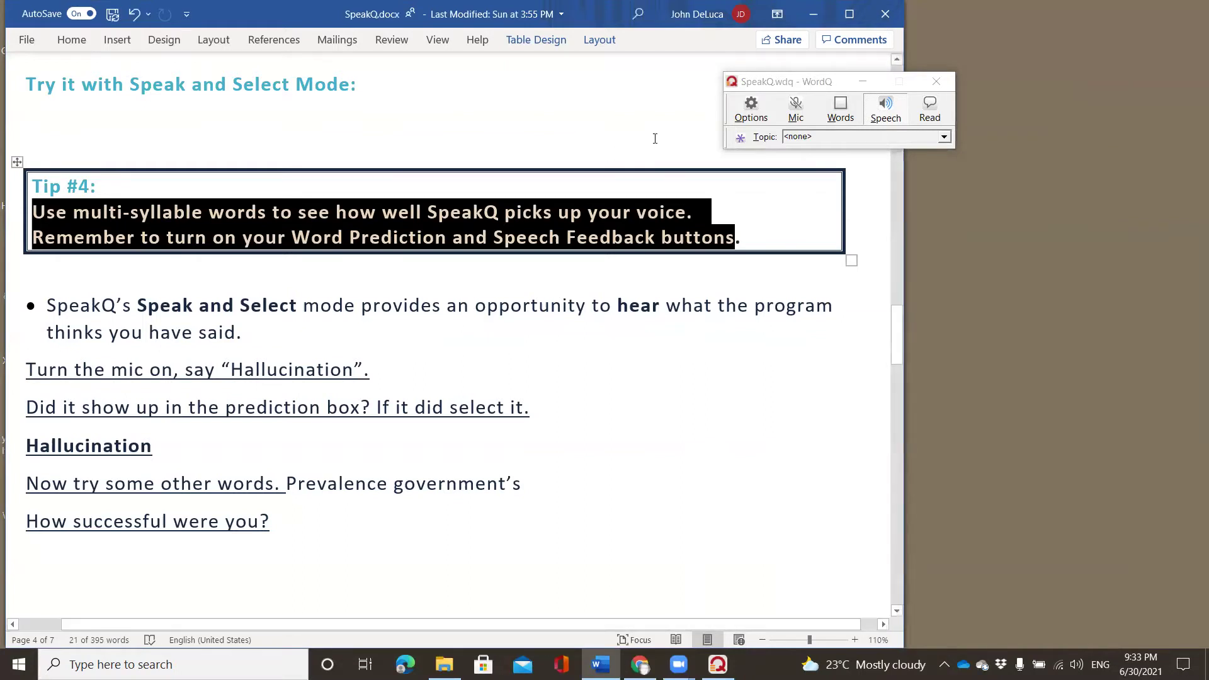
Open the Pronunciation exceptions list in WordQ's Speech Feedback settings.
click(760, 122)
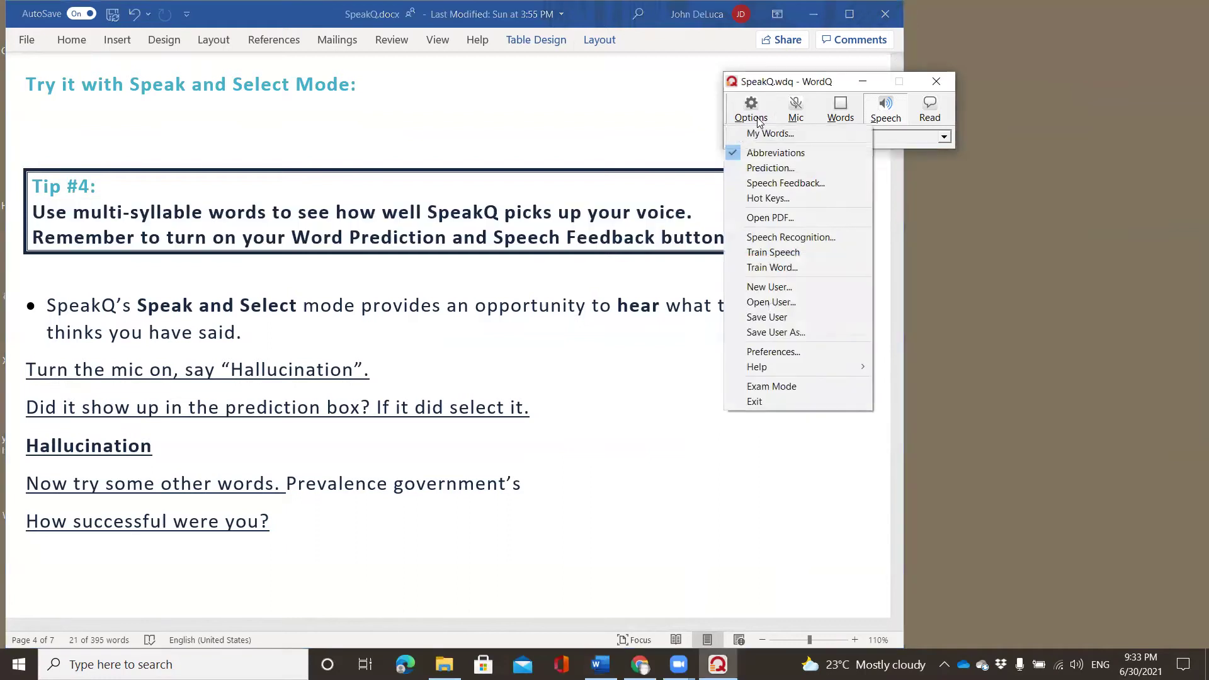
click(786, 184)
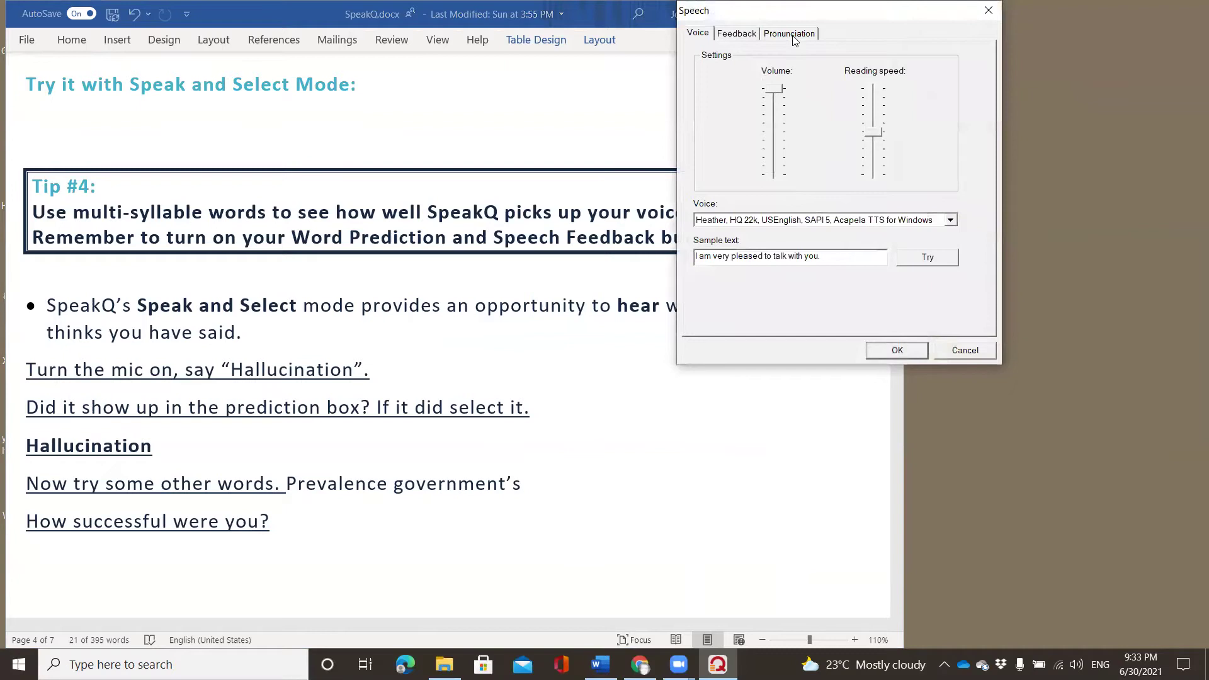
click(793, 35)
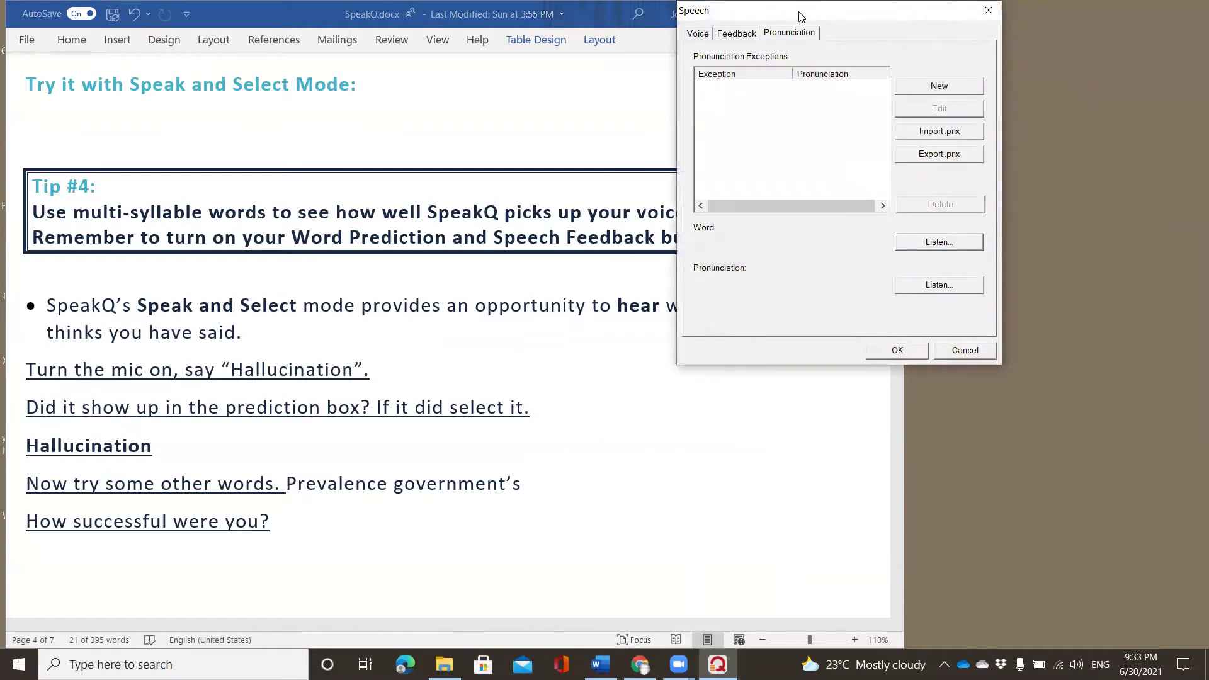
drag(801, 17, 767, 112)
Add an exception so SpeakQ is spoken as 'Speak Q', test it, and save.
click(907, 181)
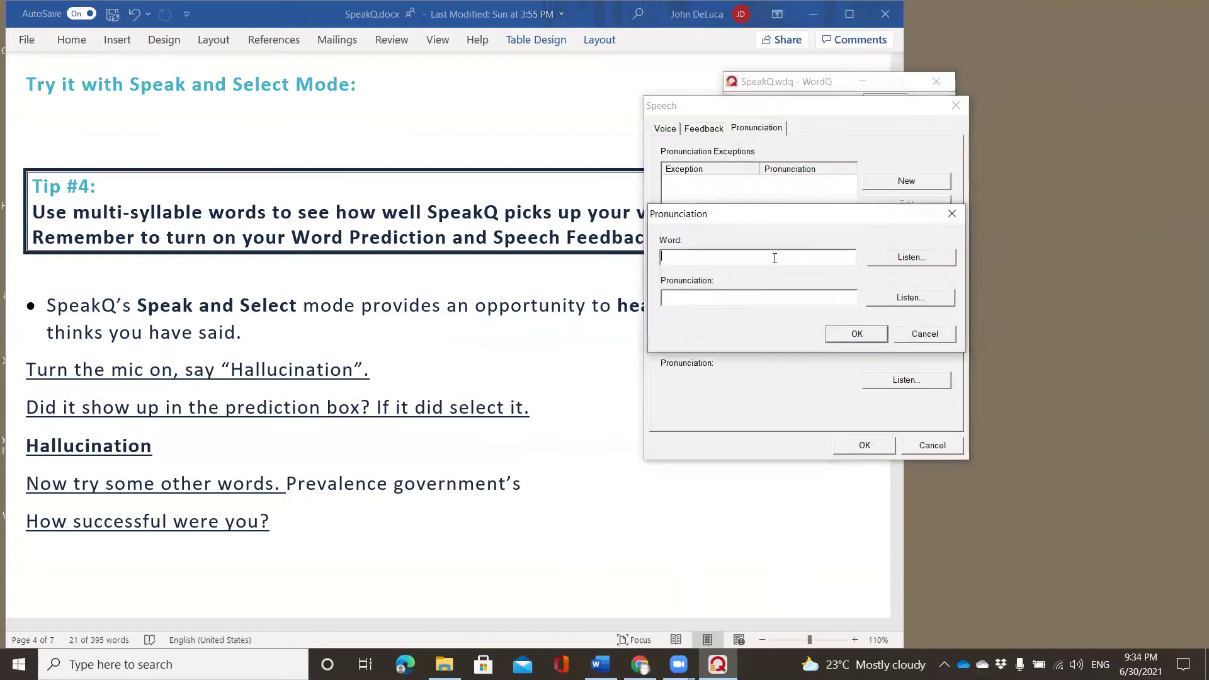
text(SpeakQ)
click(912, 258)
click(814, 301)
text(Se)
key(BackSpace)
text(peak Q)
click(916, 300)
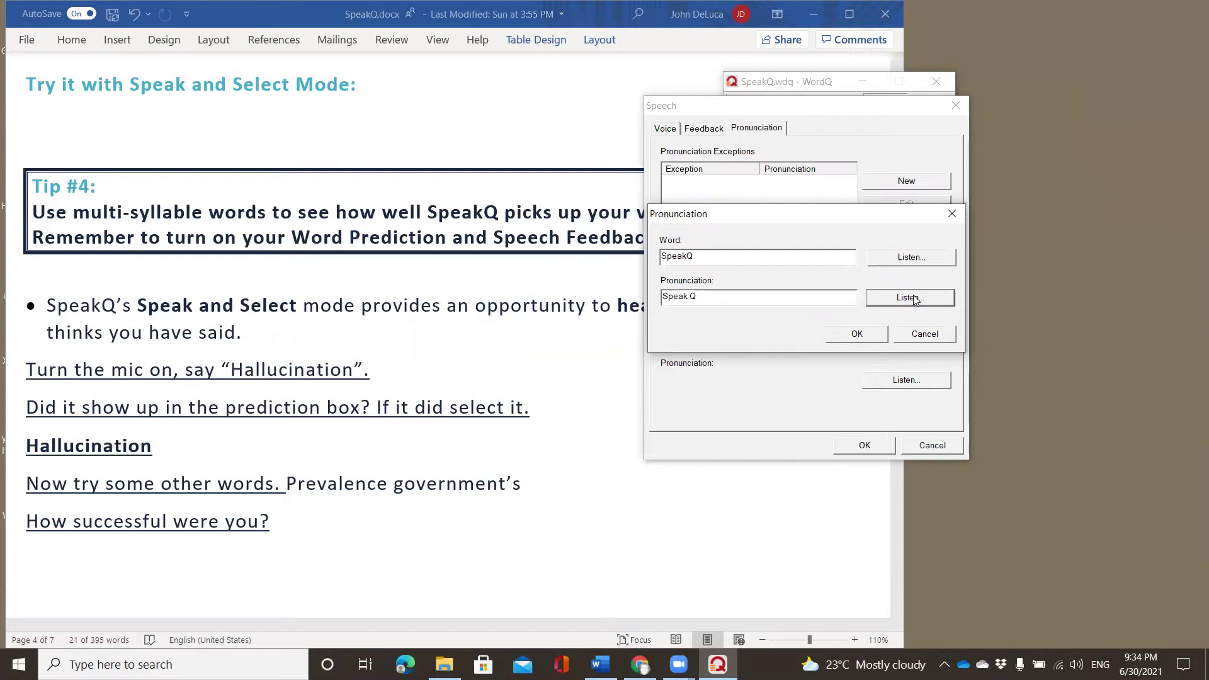
click(859, 334)
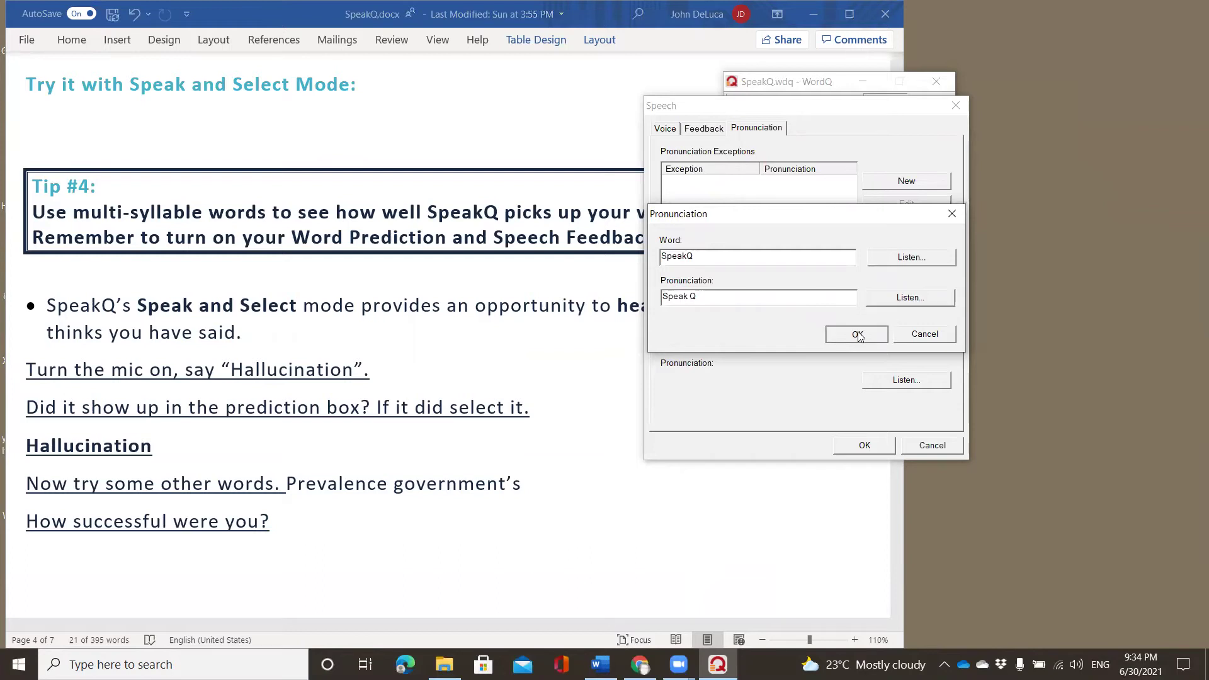
click(864, 446)
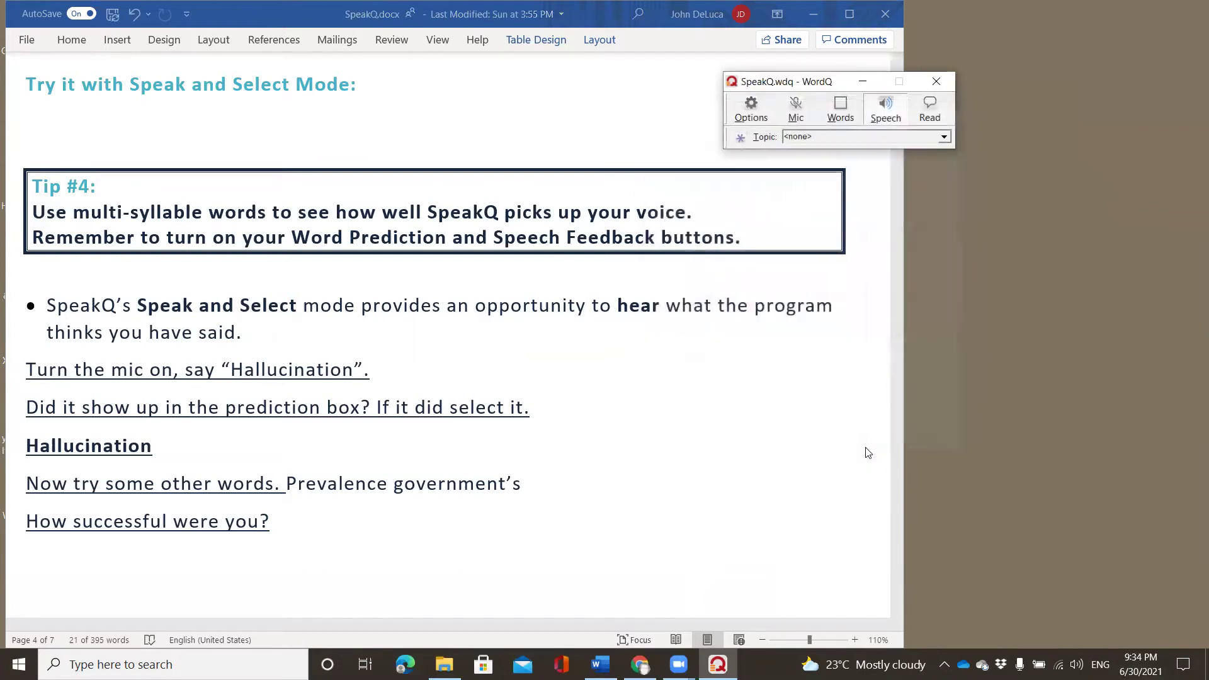
Re-read Tip #4 aloud with the new SpeakQ pronunciation and switch on word prediction.
shift+click(735, 238)
click(940, 121)
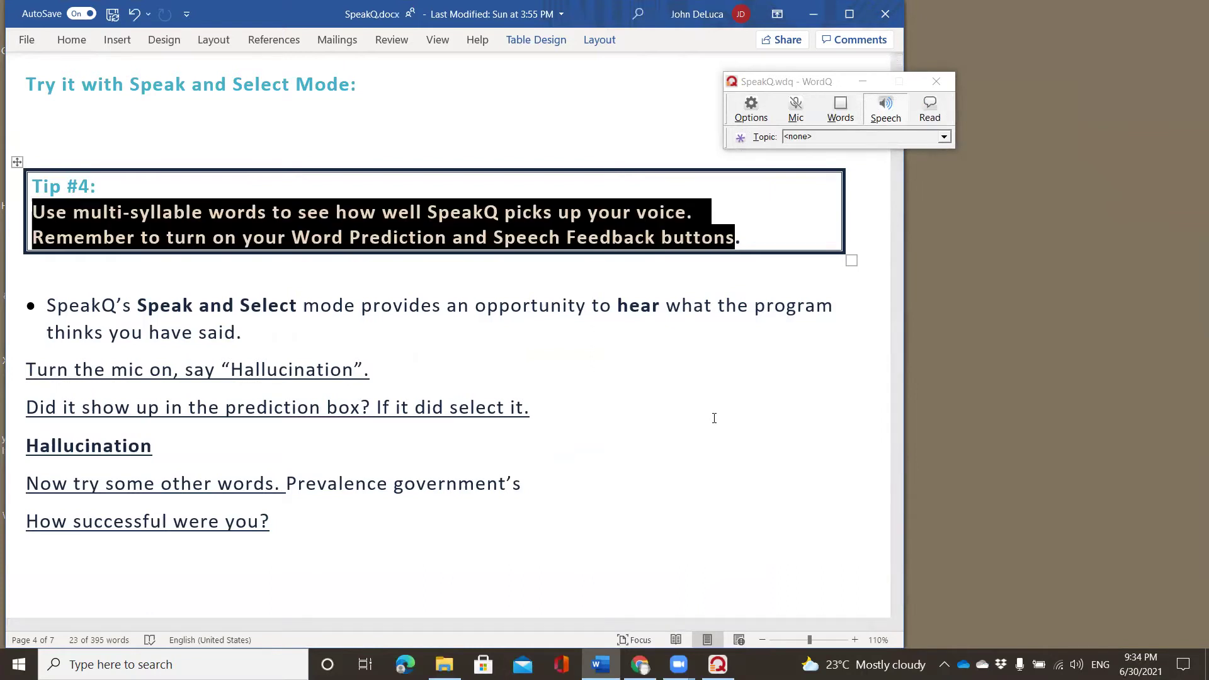
scroll(715, 418, down, 1)
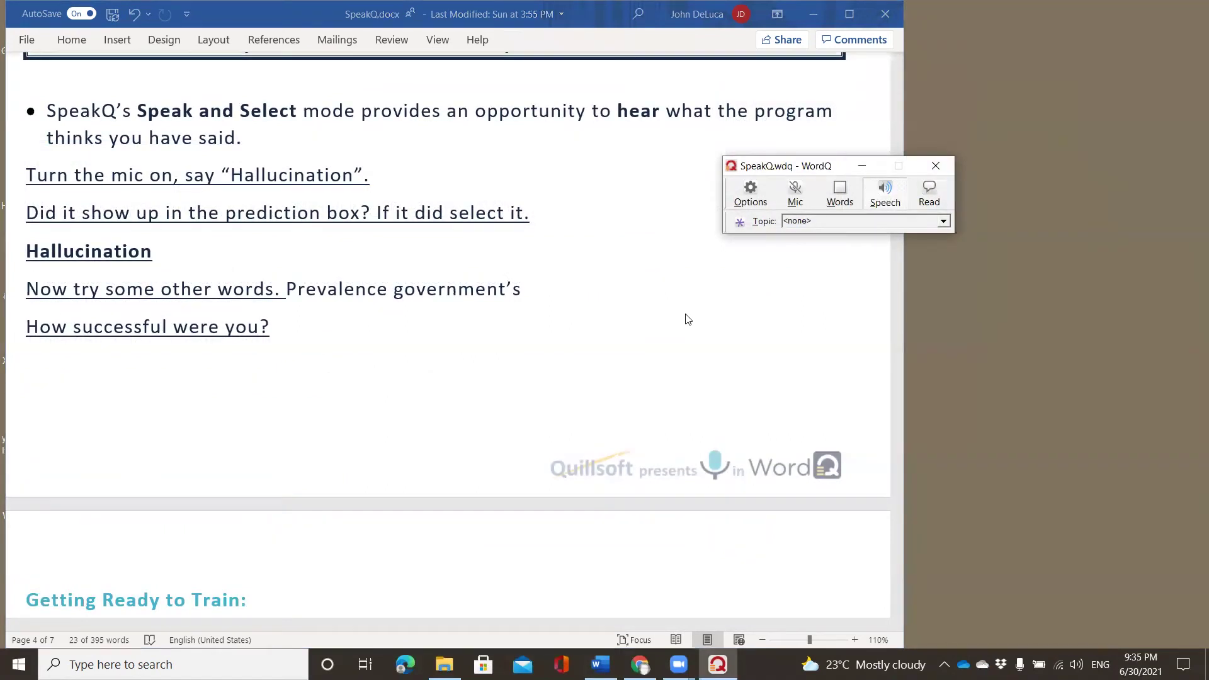
click(843, 196)
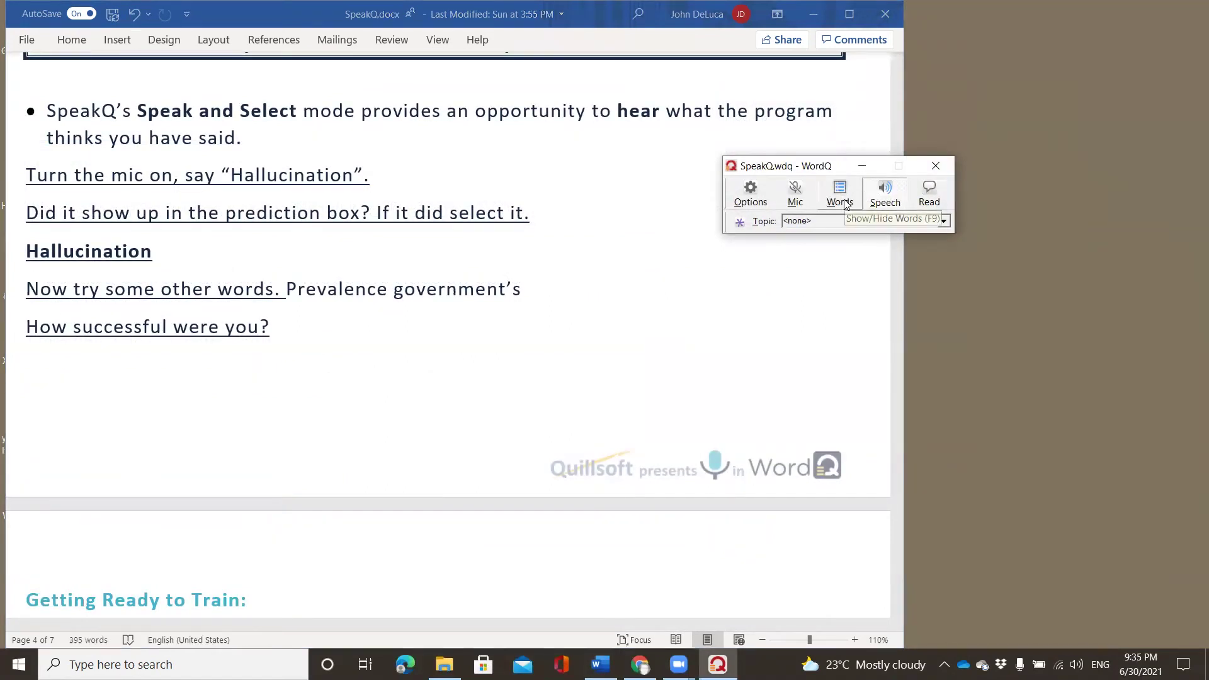
Dictate 'Hallucination' below 'How successful were you?' and insert it as suggestion 3.
click(640, 296)
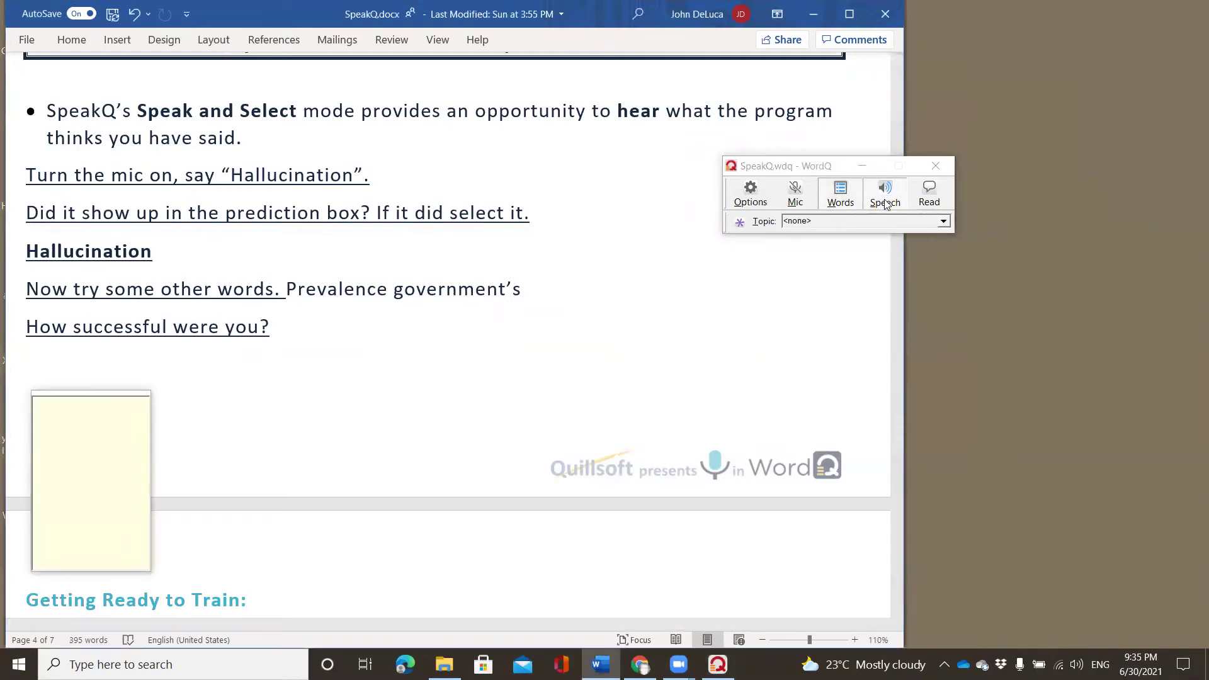
click(797, 196)
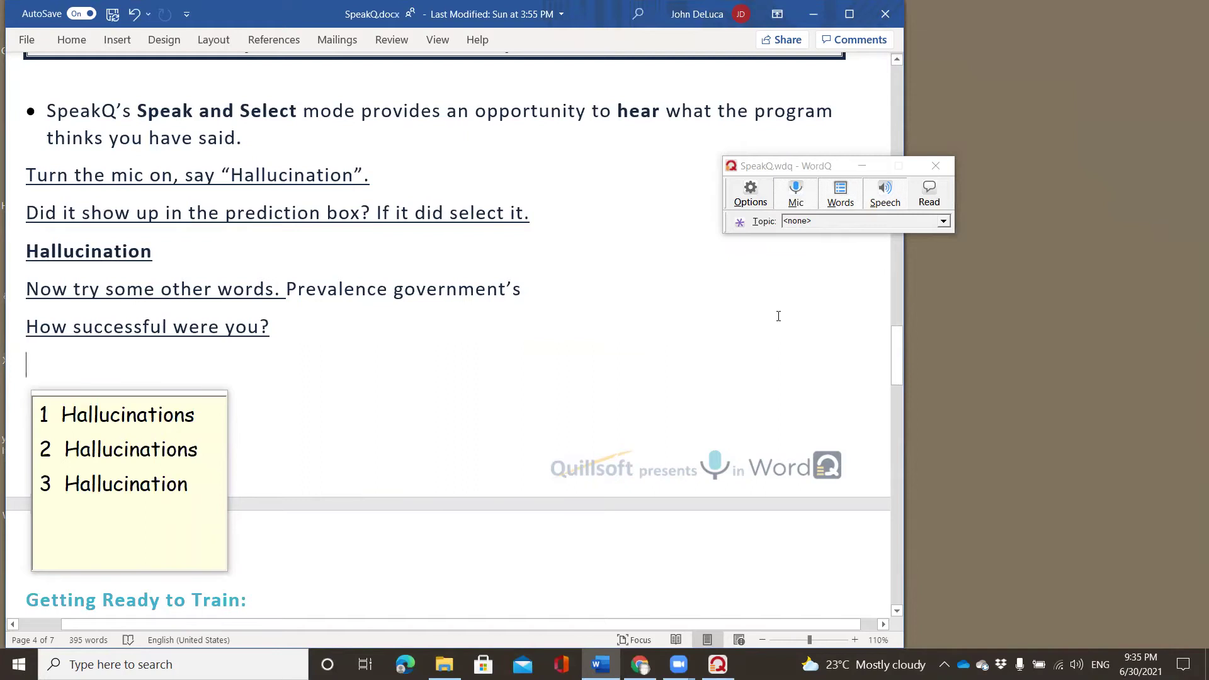
click(796, 205)
click(182, 492)
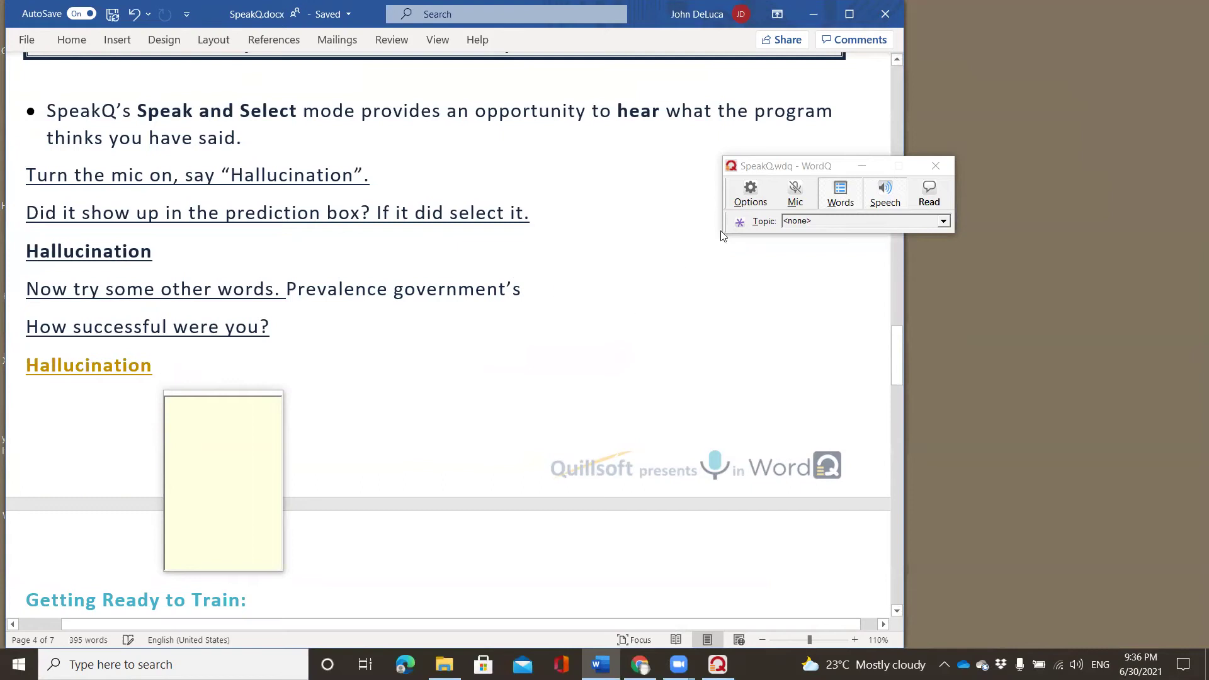
Turn speech recognition back on and dictate 'prevalence' and 'governments' by picking their predictions.
click(795, 204)
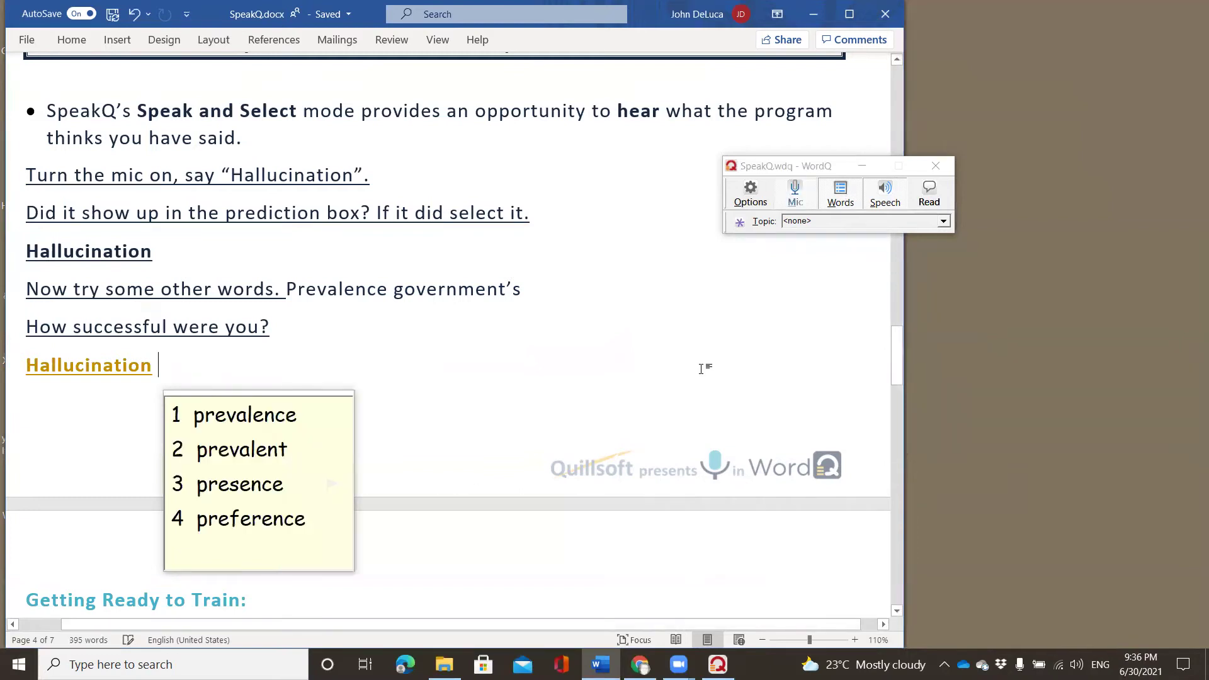
click(315, 419)
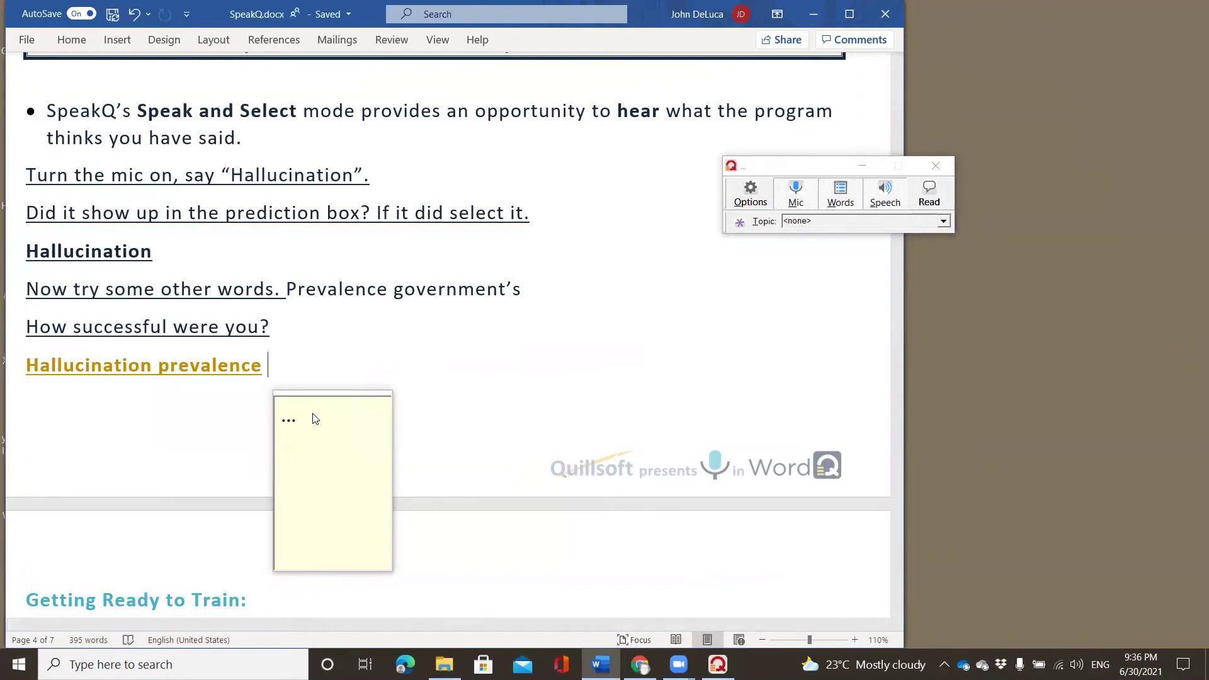
click(315, 418)
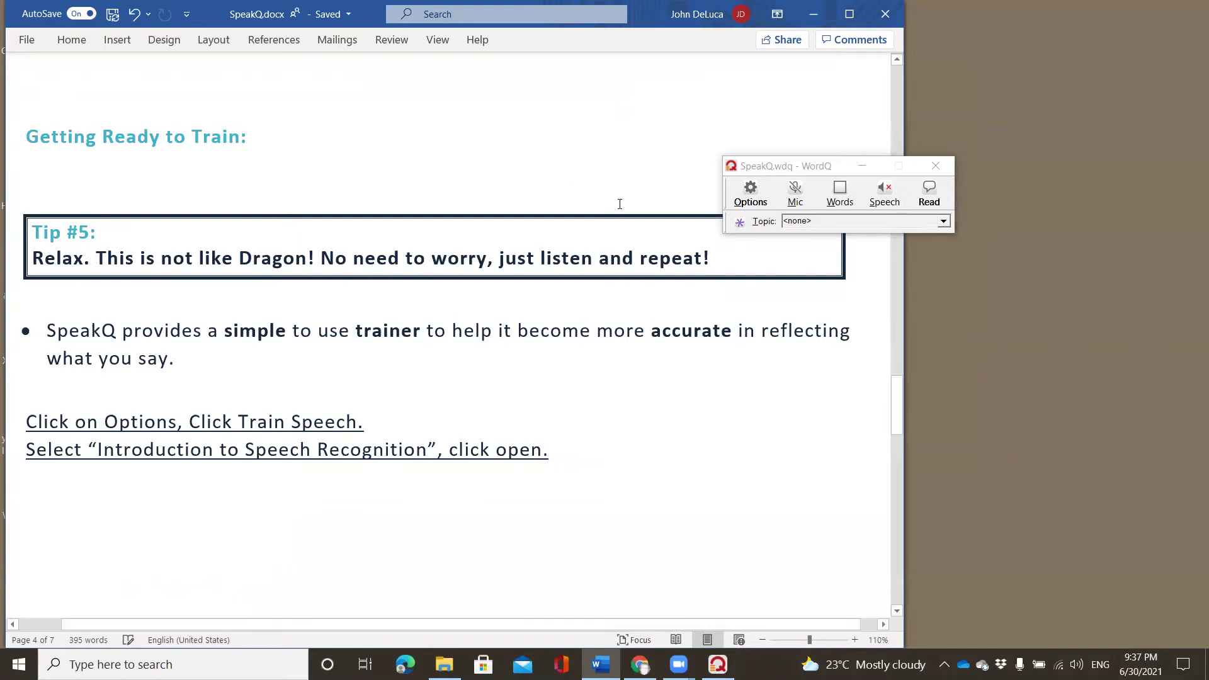
Have WordQ read the Tip #5 sentence aloud, then deselect it.
drag(736, 257, 32, 260)
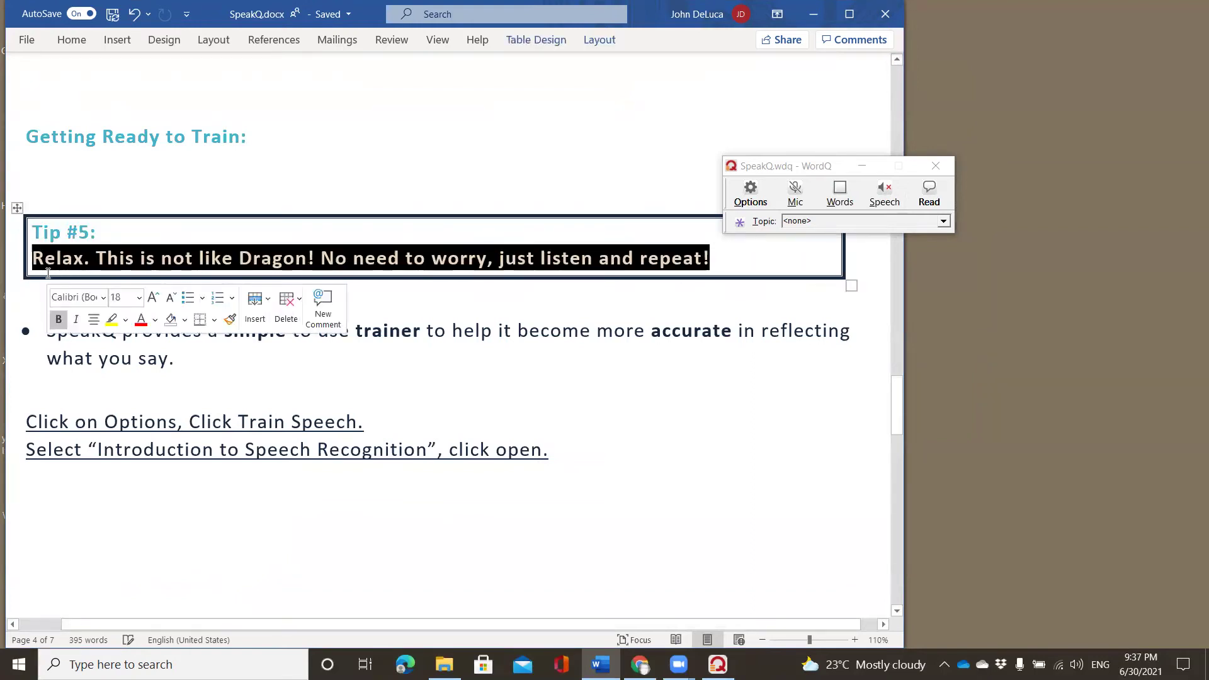
click(899, 191)
click(929, 192)
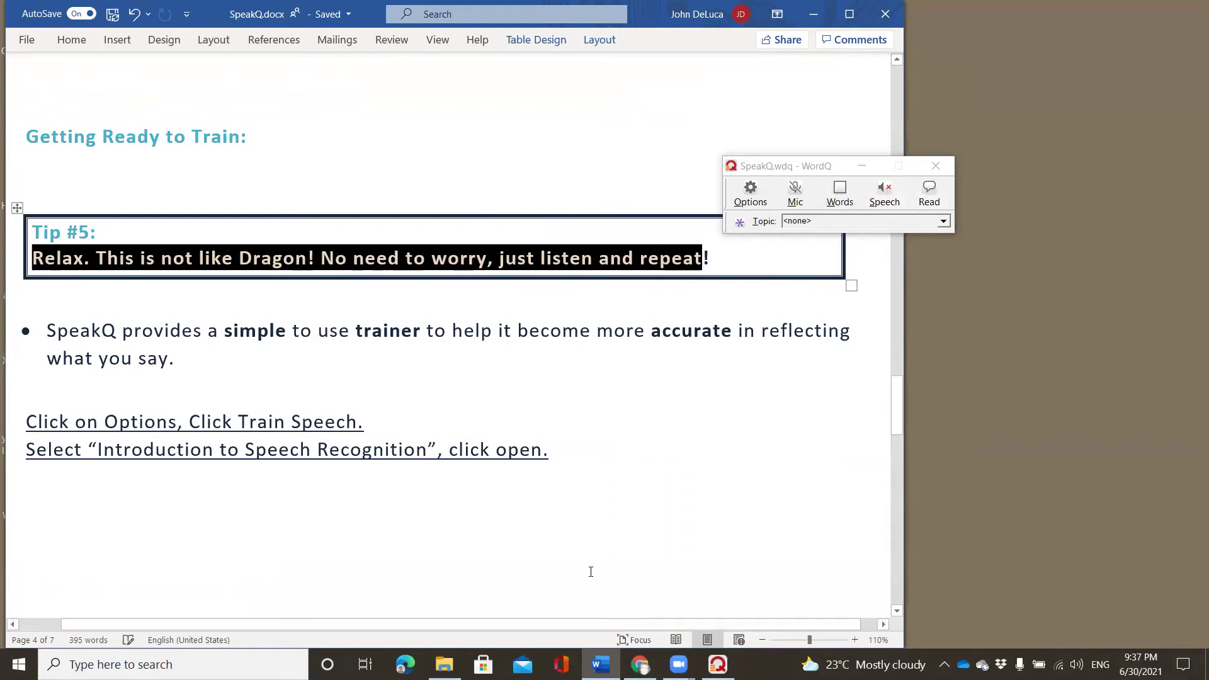
click(698, 408)
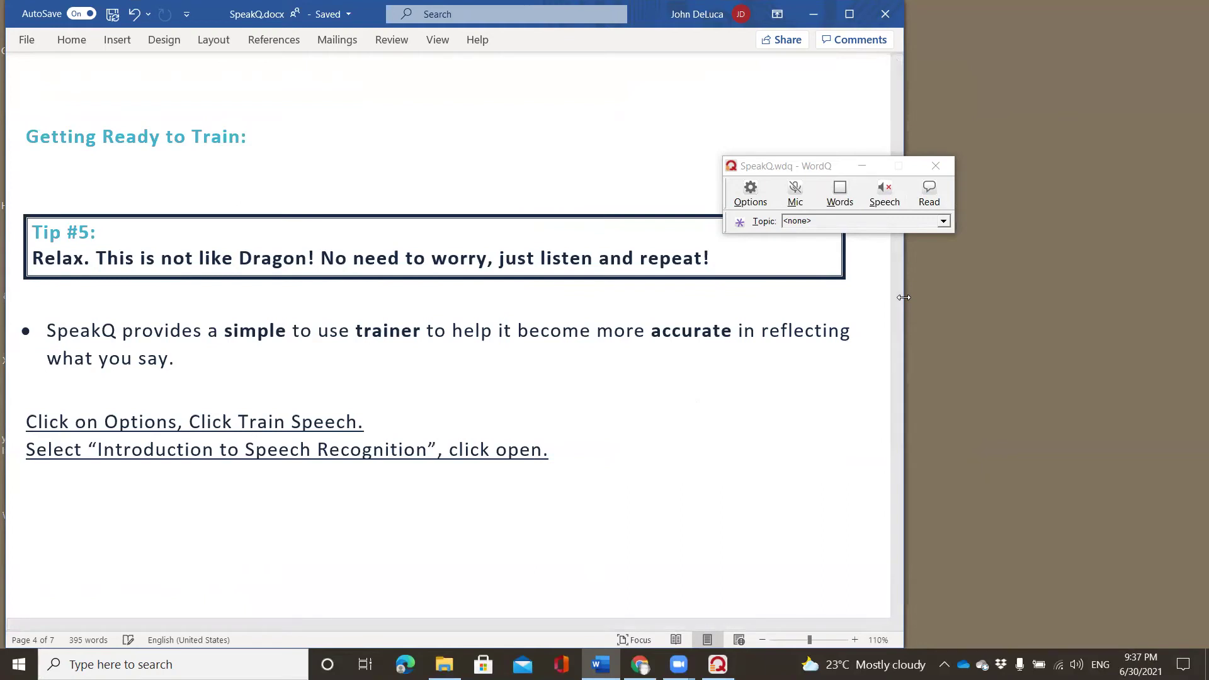
Widen the Word window and move the WordQ toolbar out of the way.
drag(1196, 233, 1204, 233)
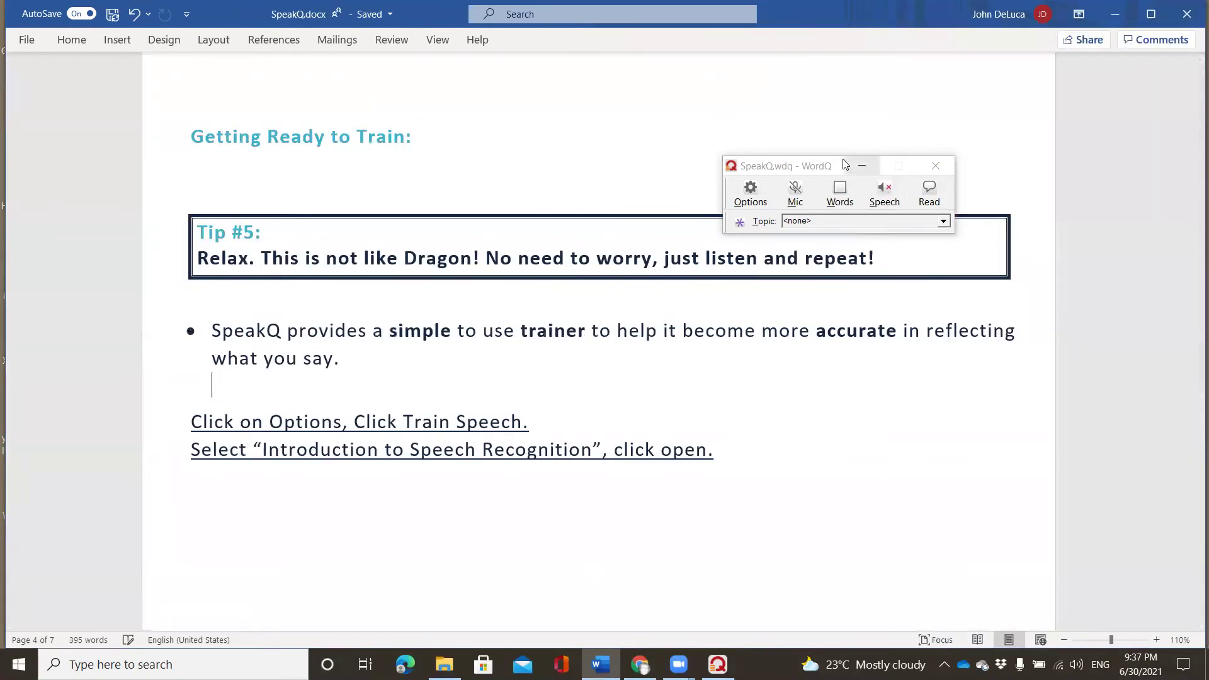
drag(838, 171, 882, 107)
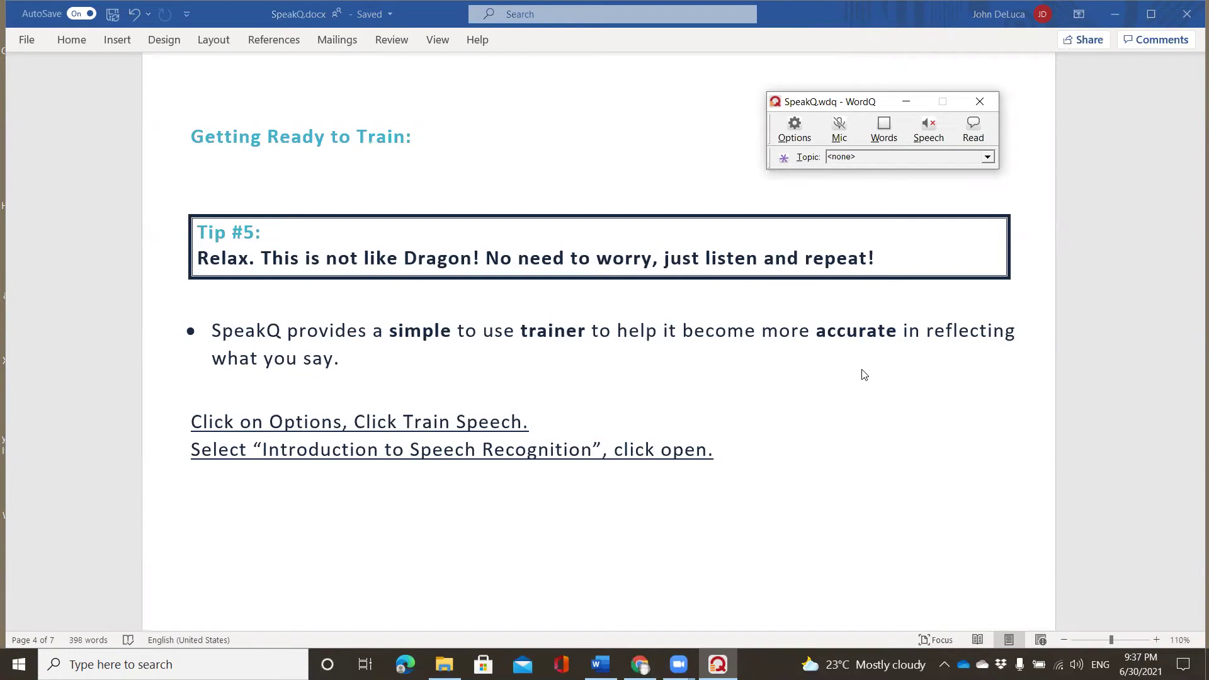
scroll(865, 374, down, 1)
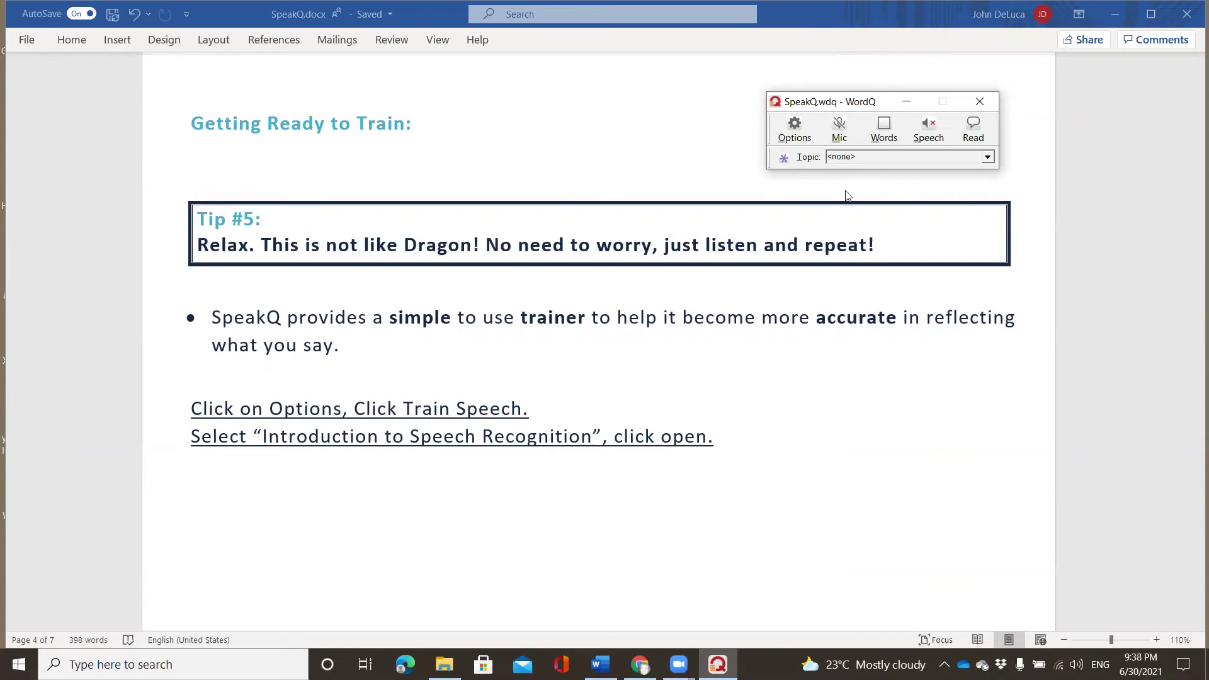
Start Train Speech and load 'Introduction to Speech Recognition.txt' from the Intermediate folder.
click(795, 138)
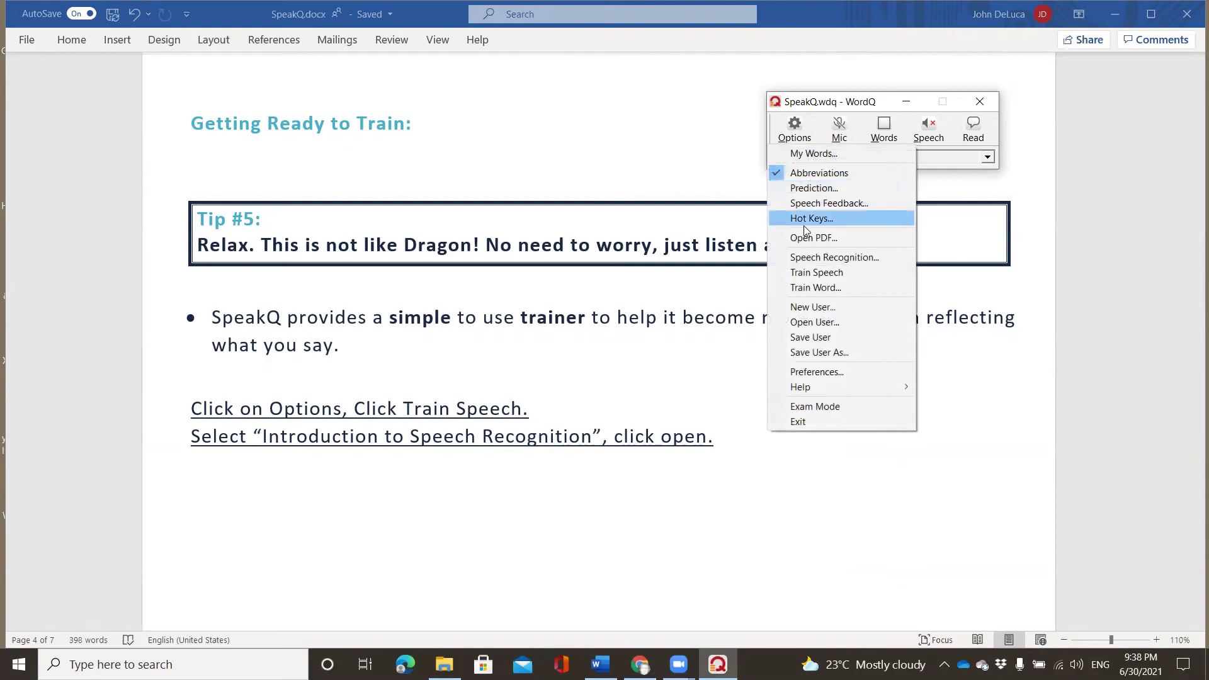
click(819, 273)
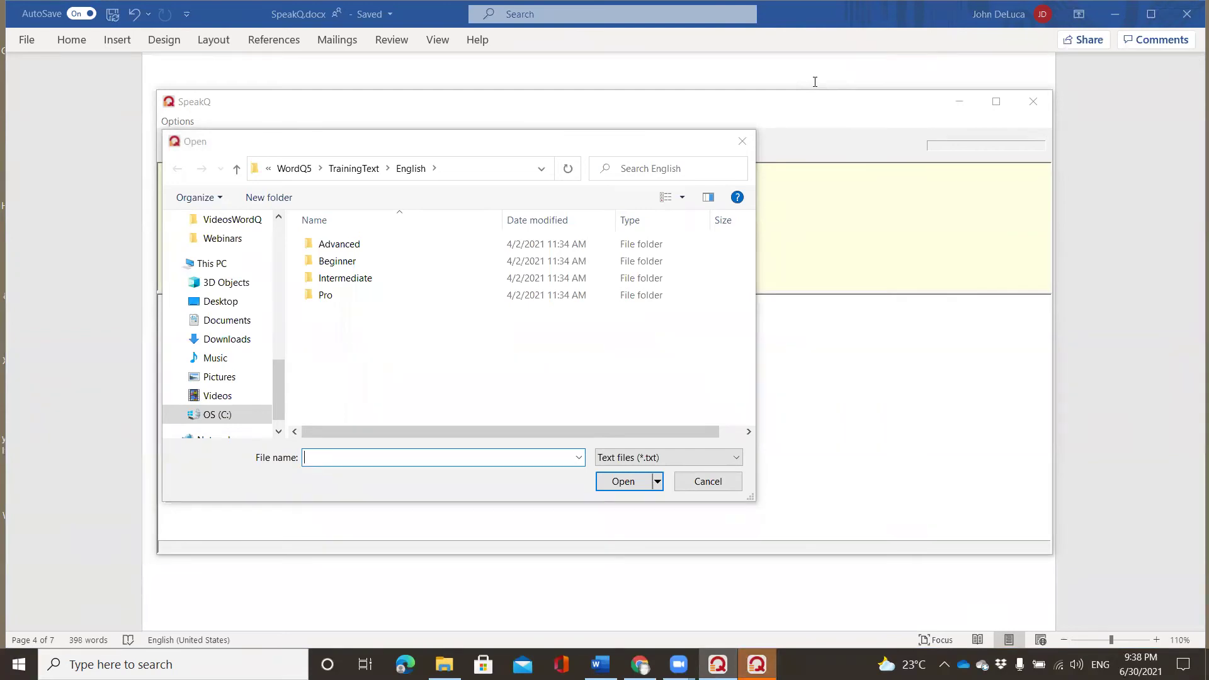
click(349, 279)
double_click(348, 279)
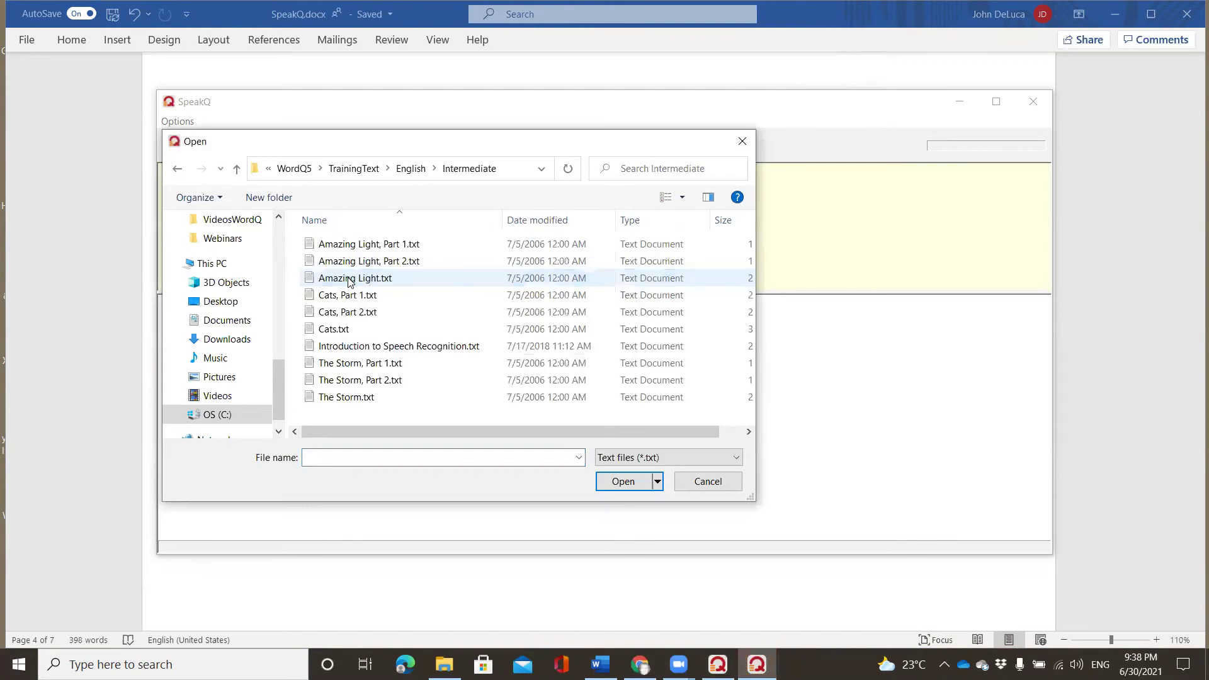
click(361, 348)
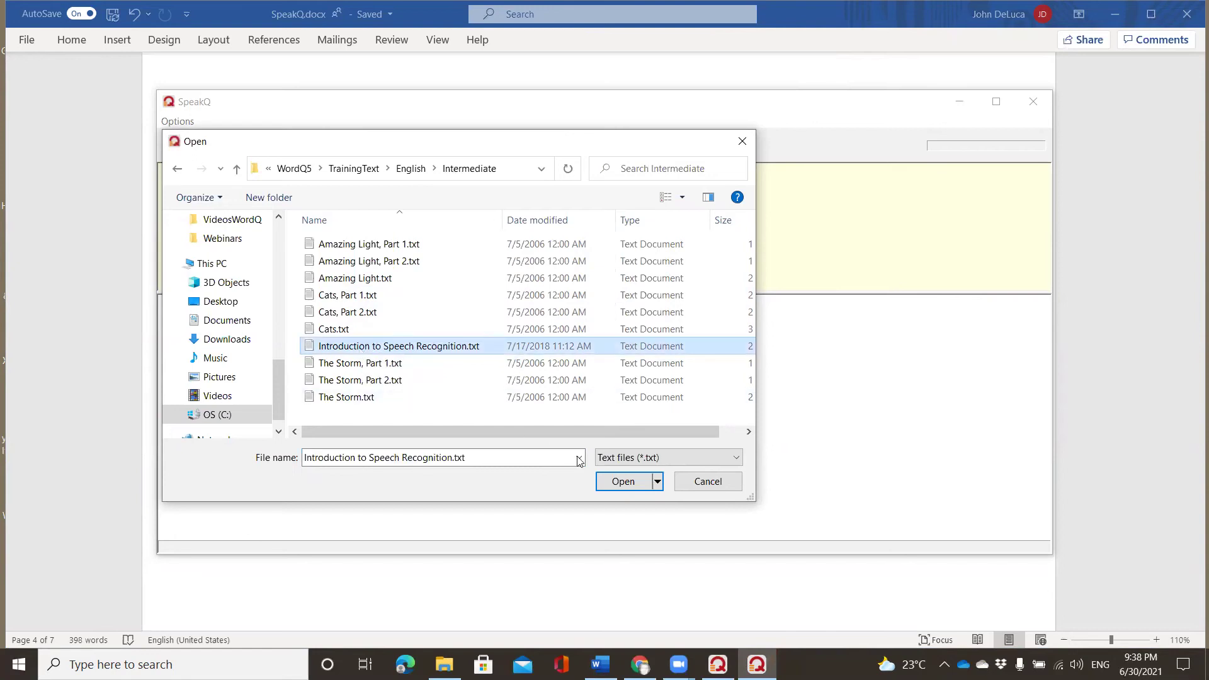
click(633, 482)
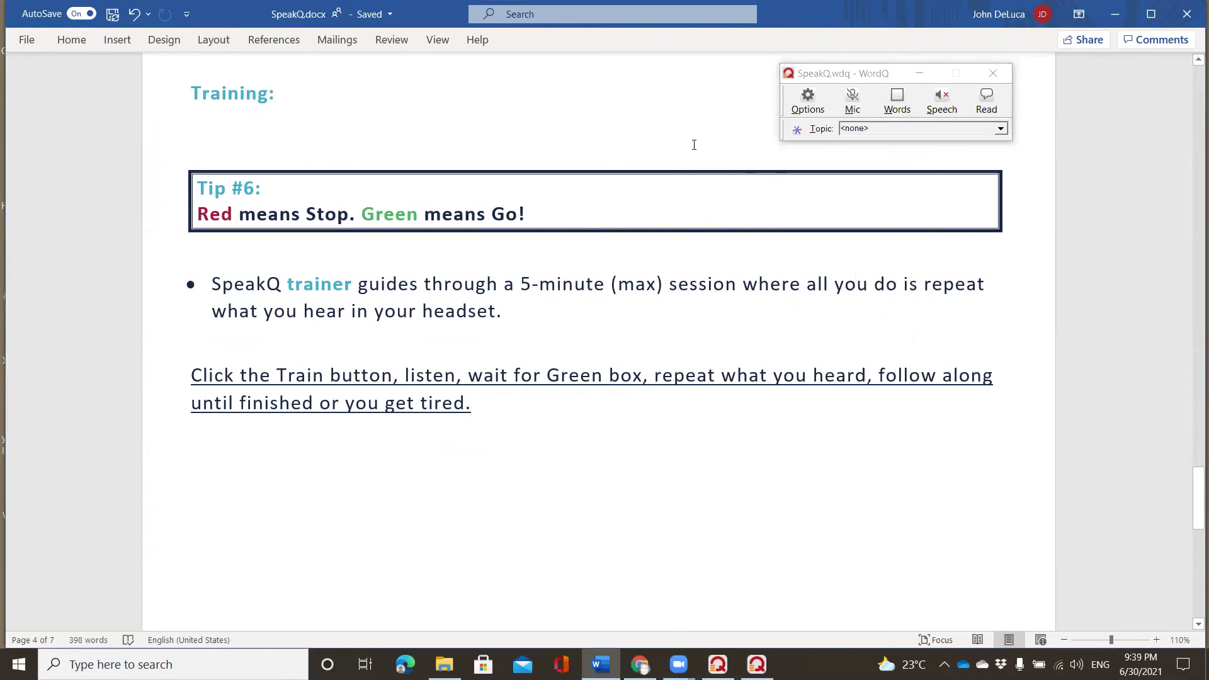
drag(529, 215, 198, 214)
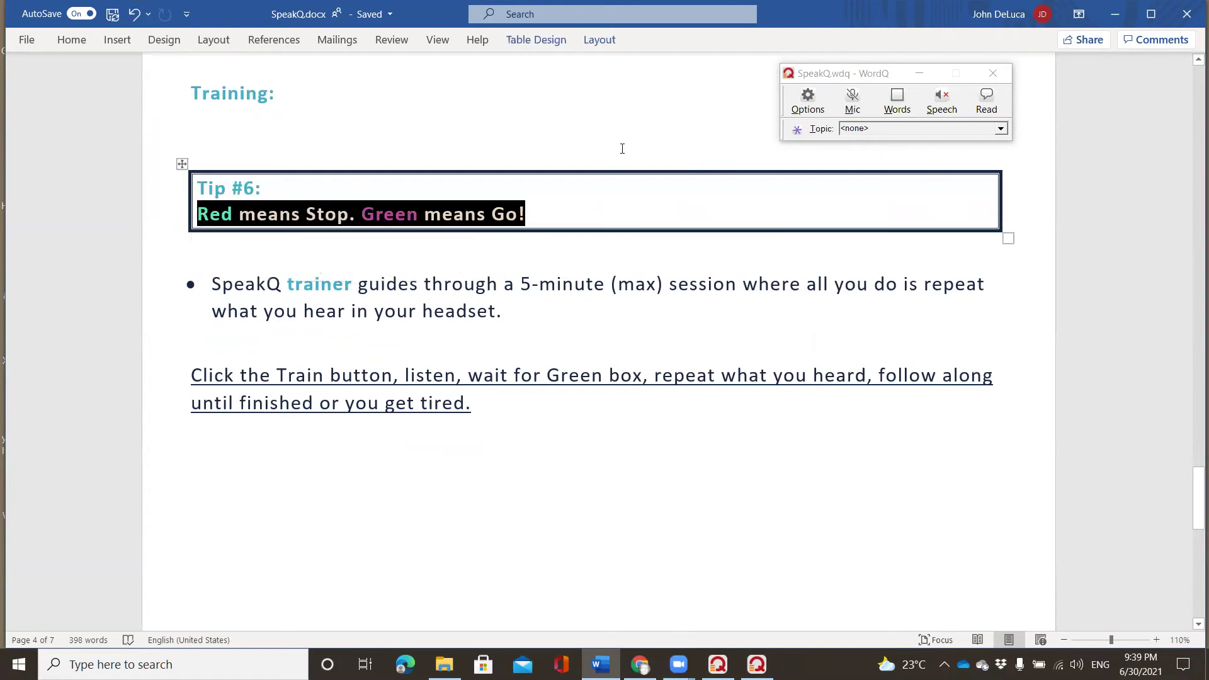
click(987, 99)
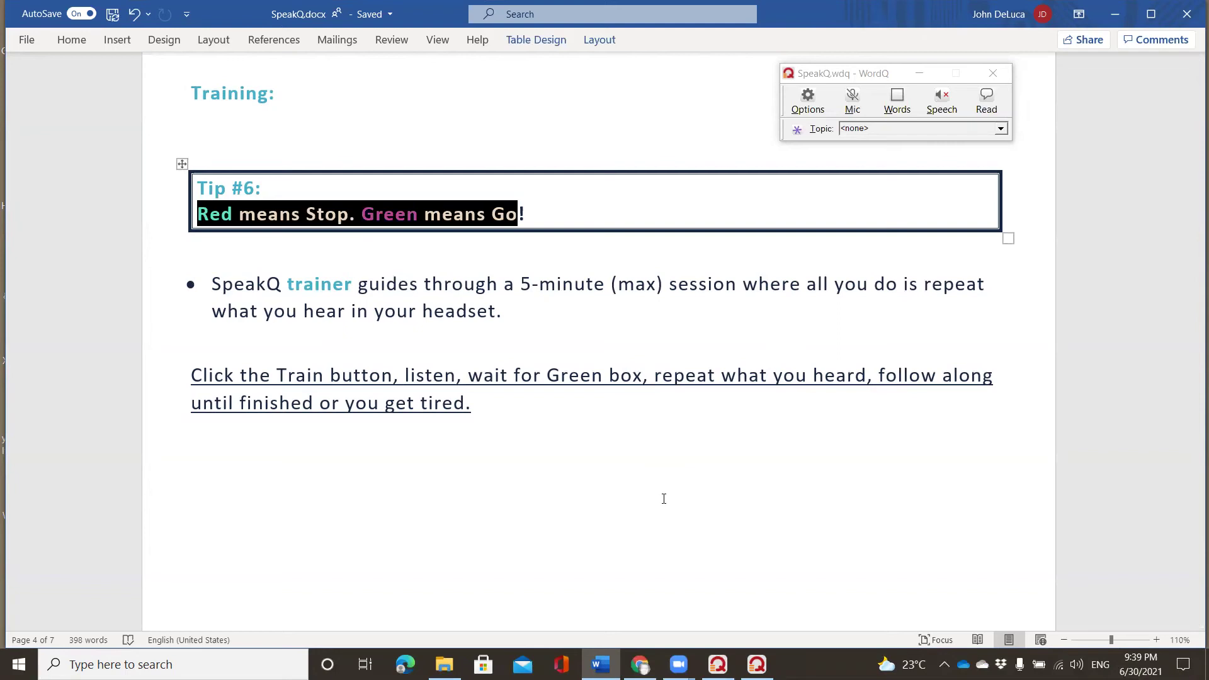
click(656, 476)
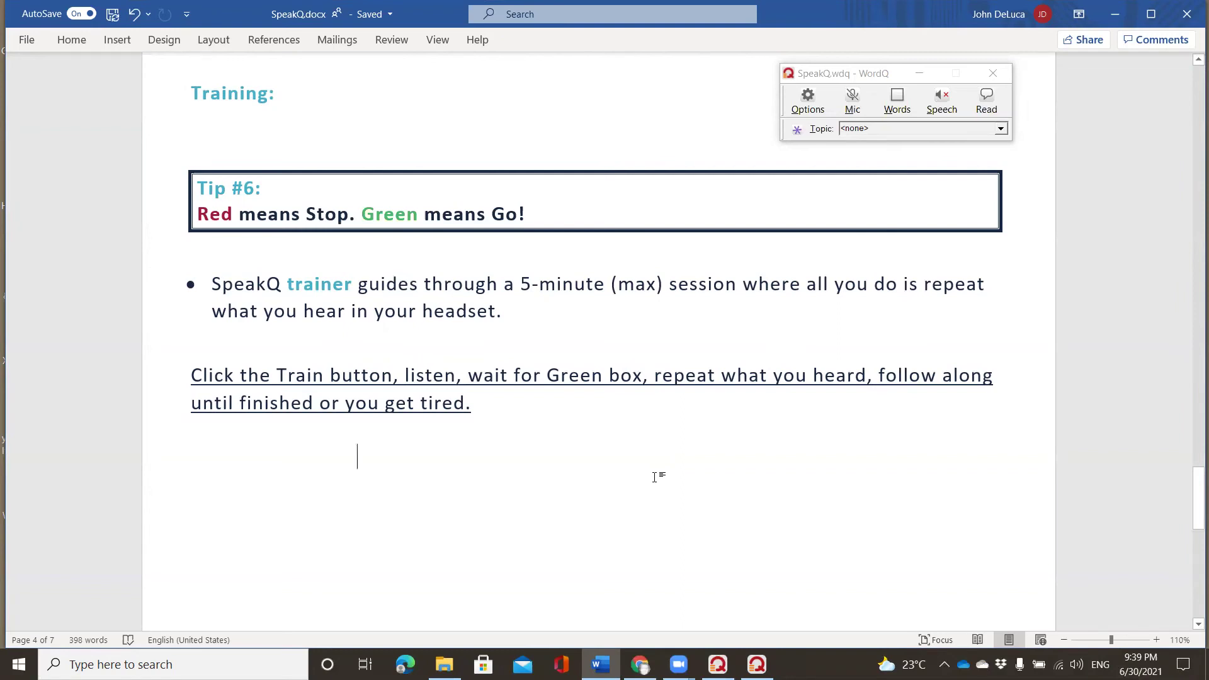
Restart Train Speech and load 'Introduction to Speech Recognition.txt' again.
click(818, 110)
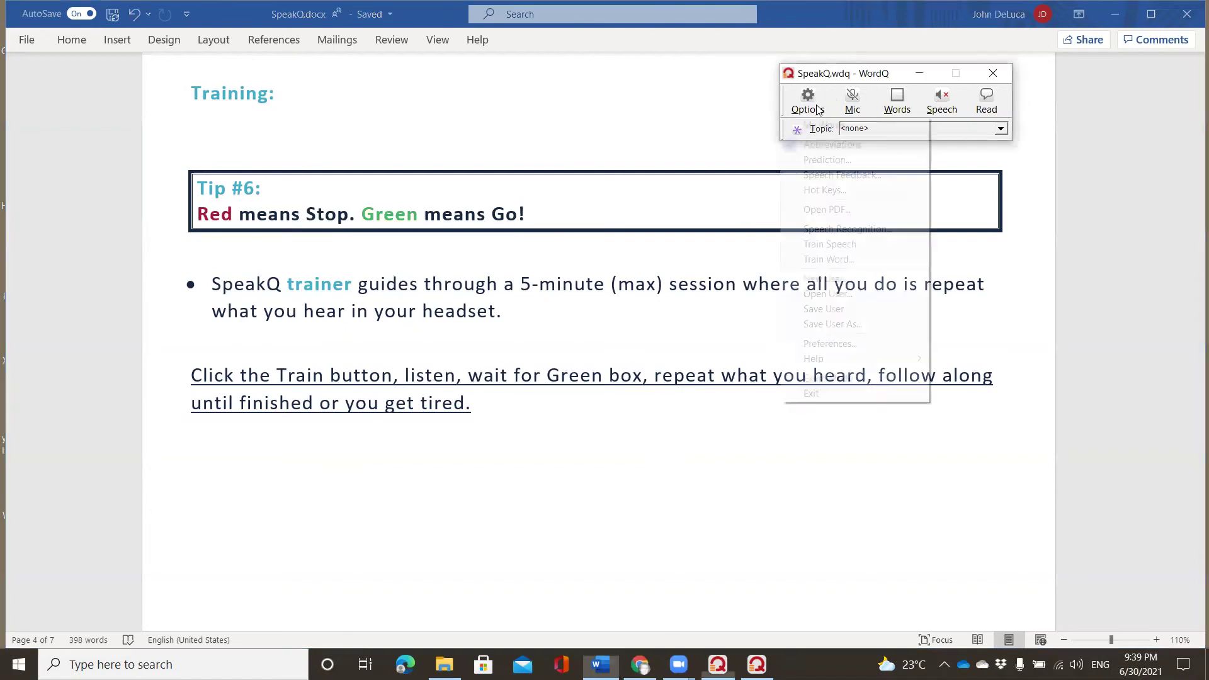
click(836, 248)
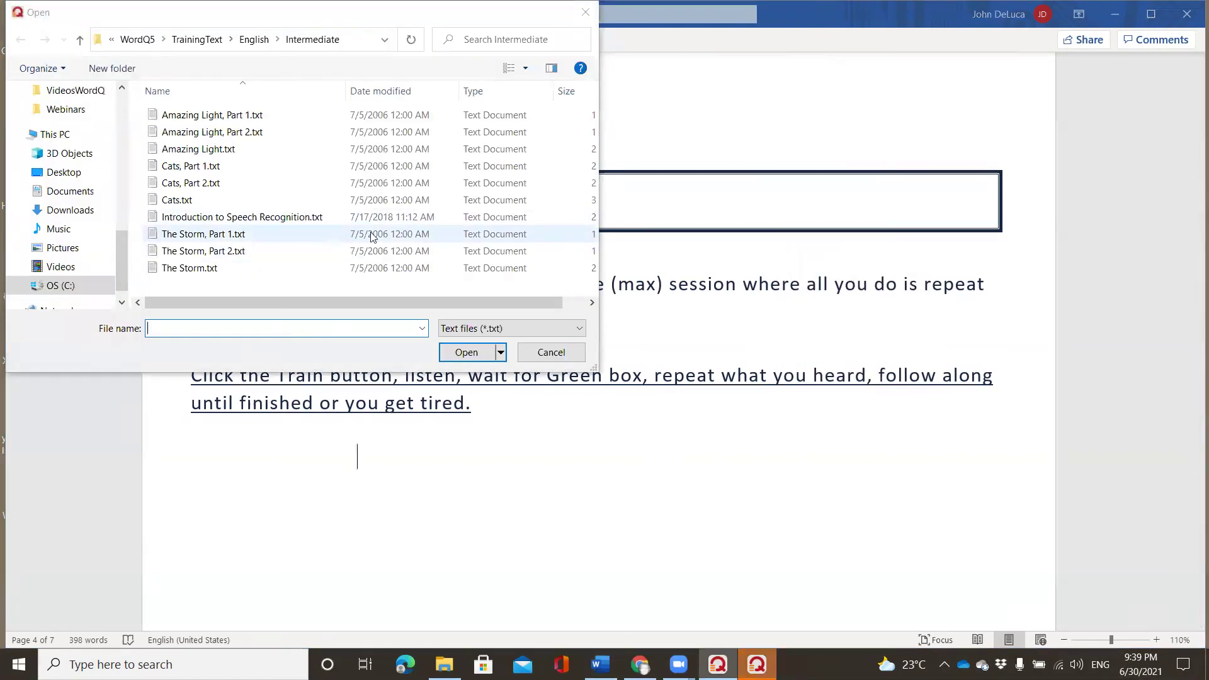
click(306, 220)
click(469, 351)
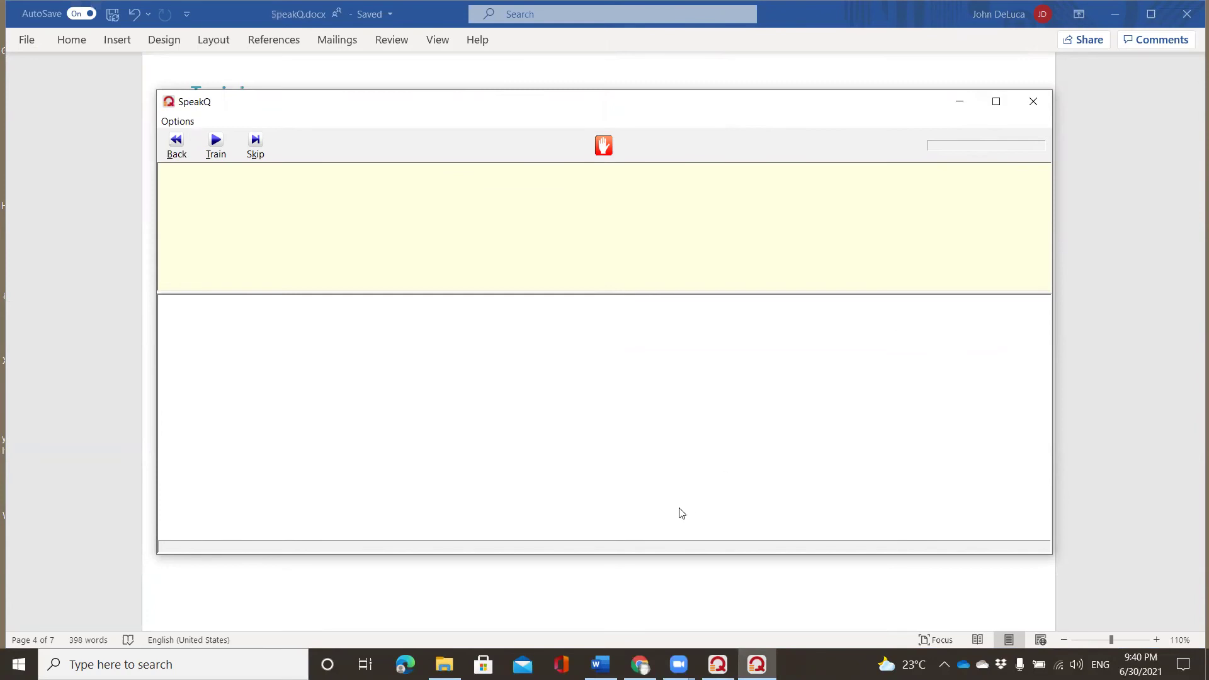
Train on the opening phrases, pausing at 'Speak clearly in your normal voice.'.
click(215, 145)
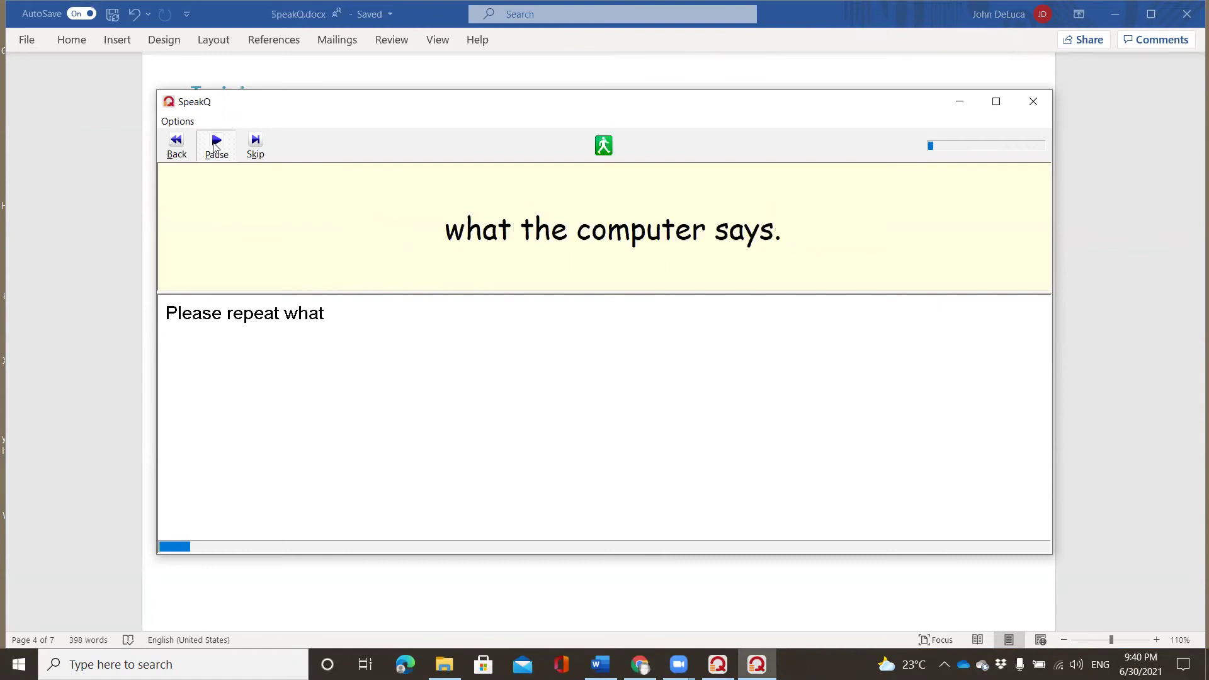
click(218, 150)
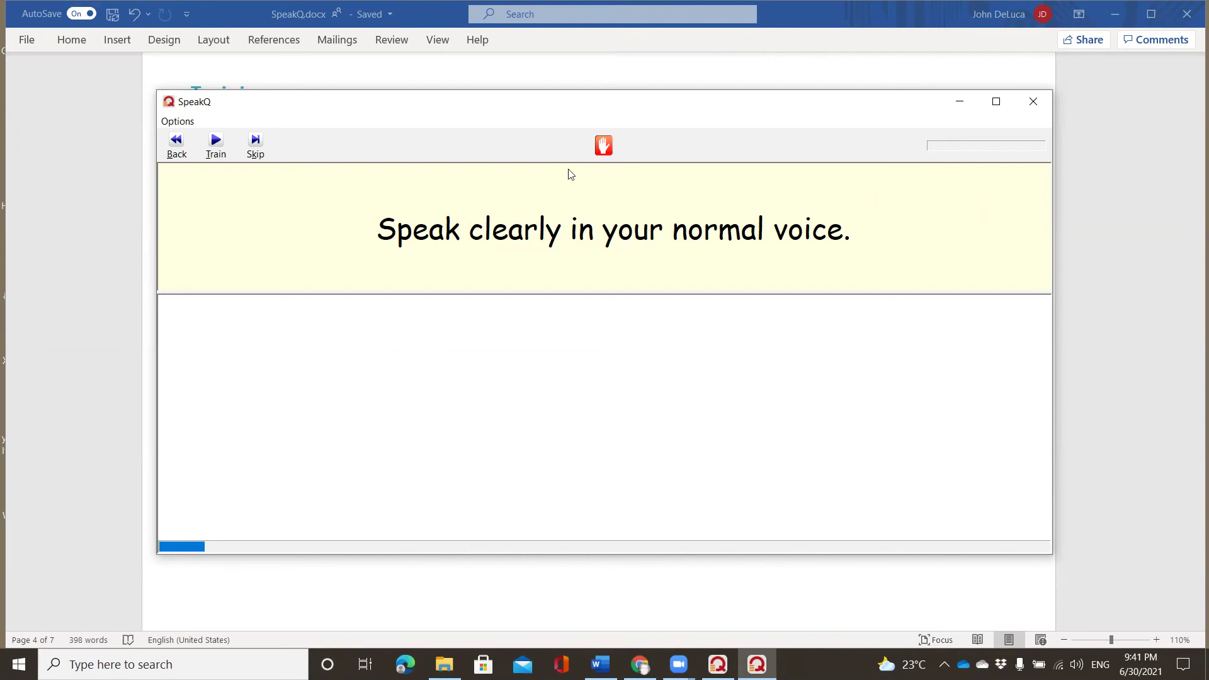
Resume training and pause again at the prompt 'or too slowly.'.
click(216, 143)
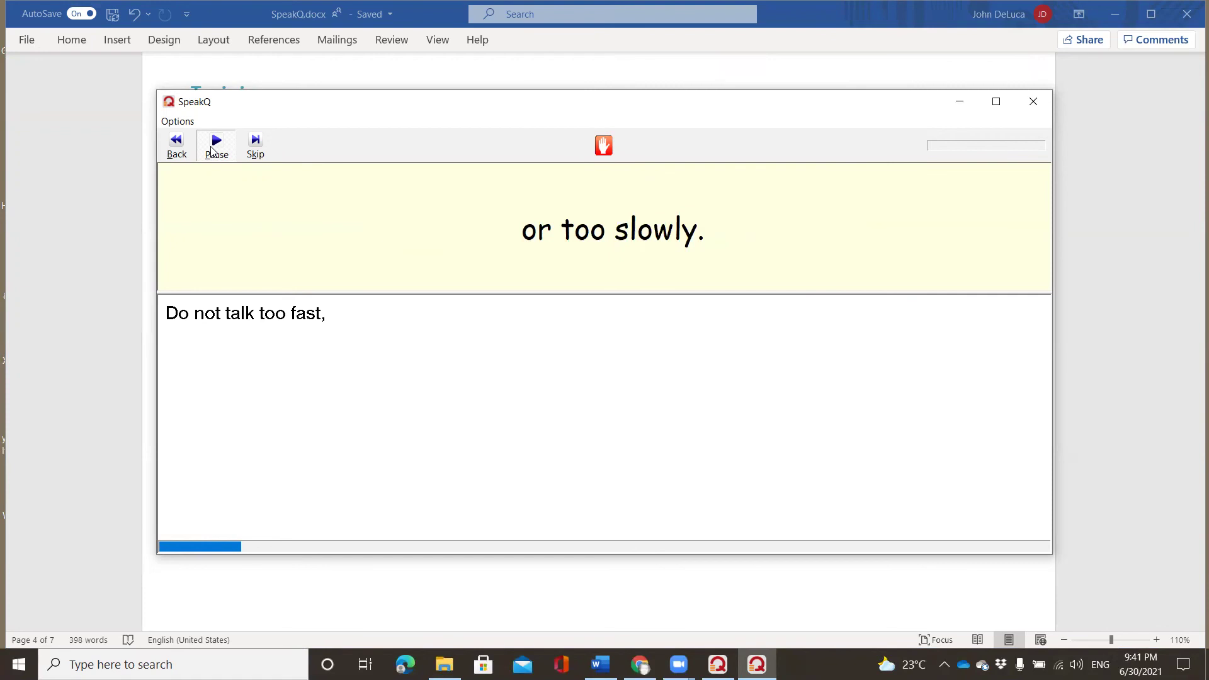
click(212, 152)
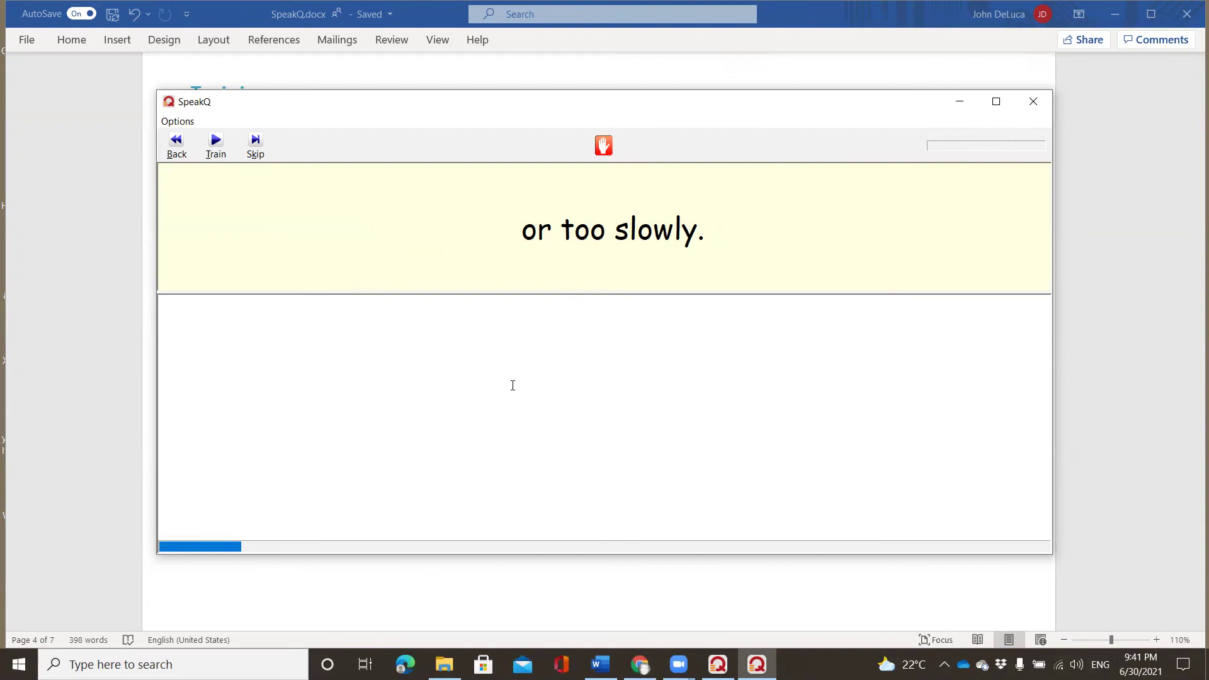
Close the SpeakQ trainer so the updated recognition profile is saved.
click(1034, 100)
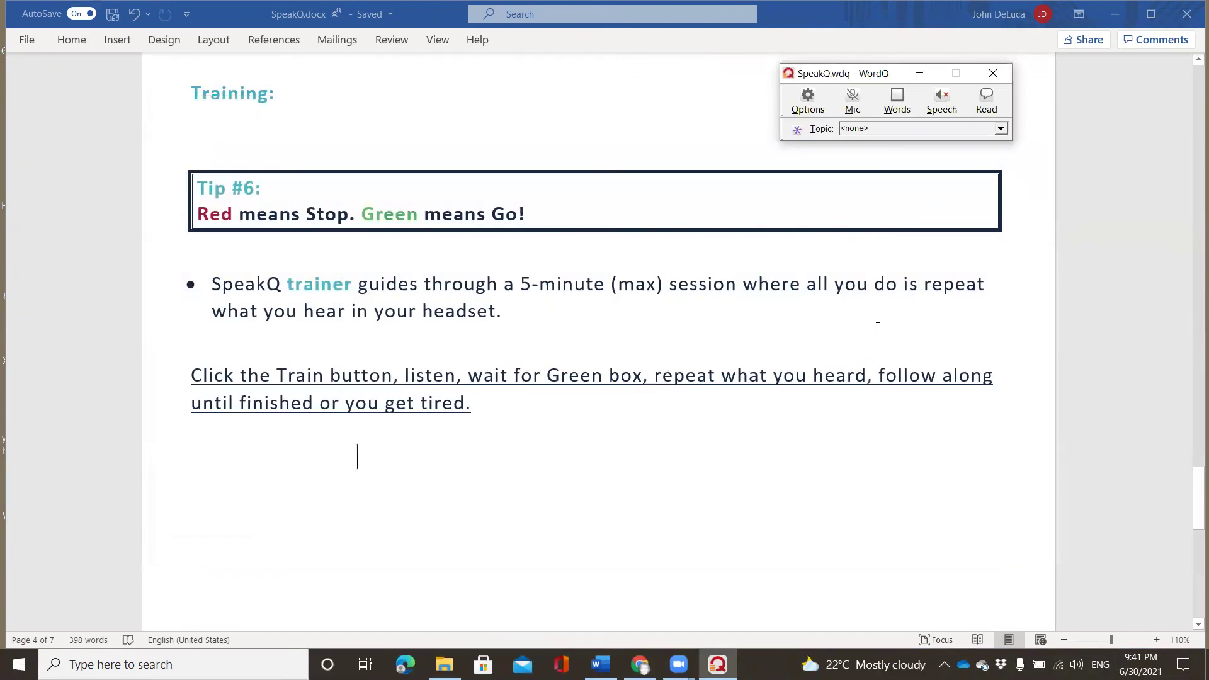